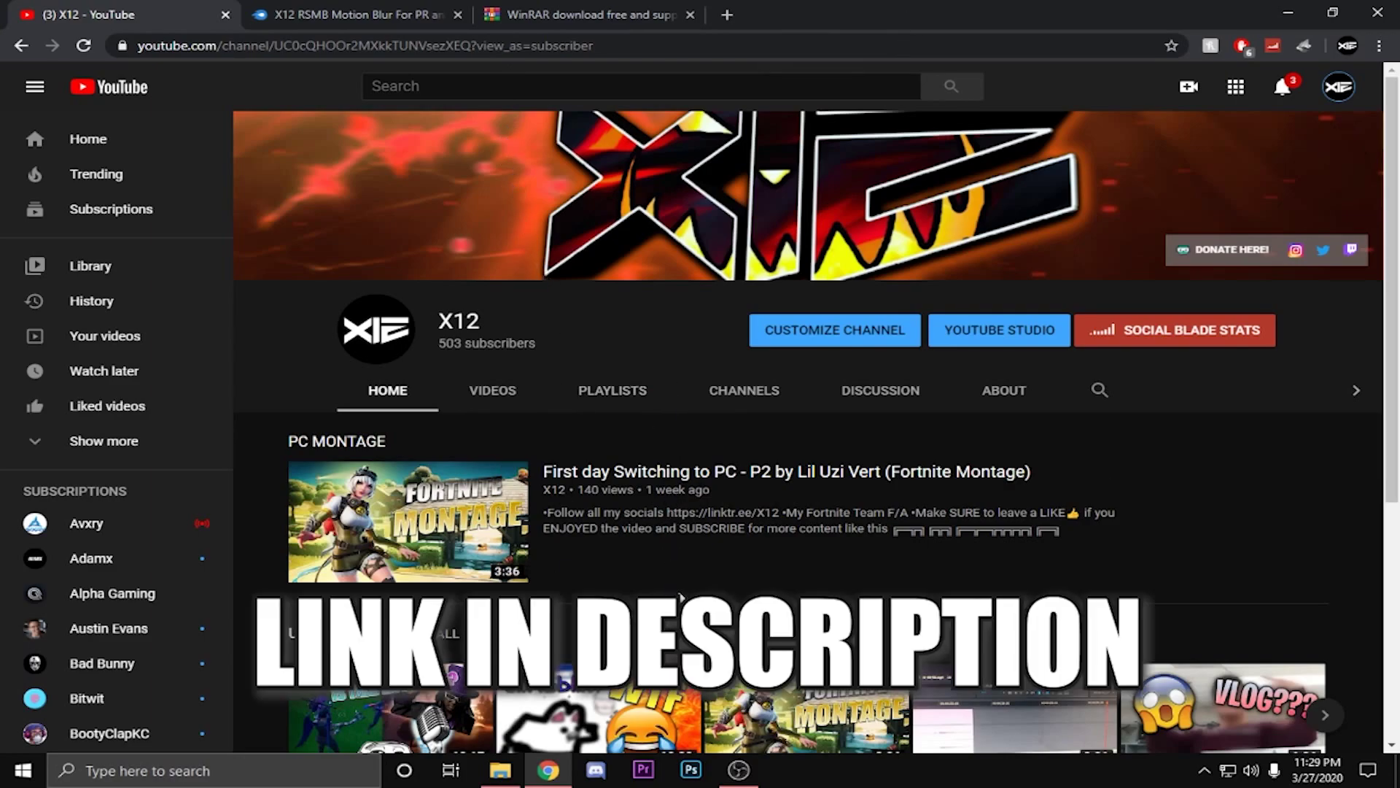
# Switch from YouTube to the MediaFire tab with the X12 RSMB Motion Blur archive.
pyautogui.hotkey('ctrl', 'Tab')
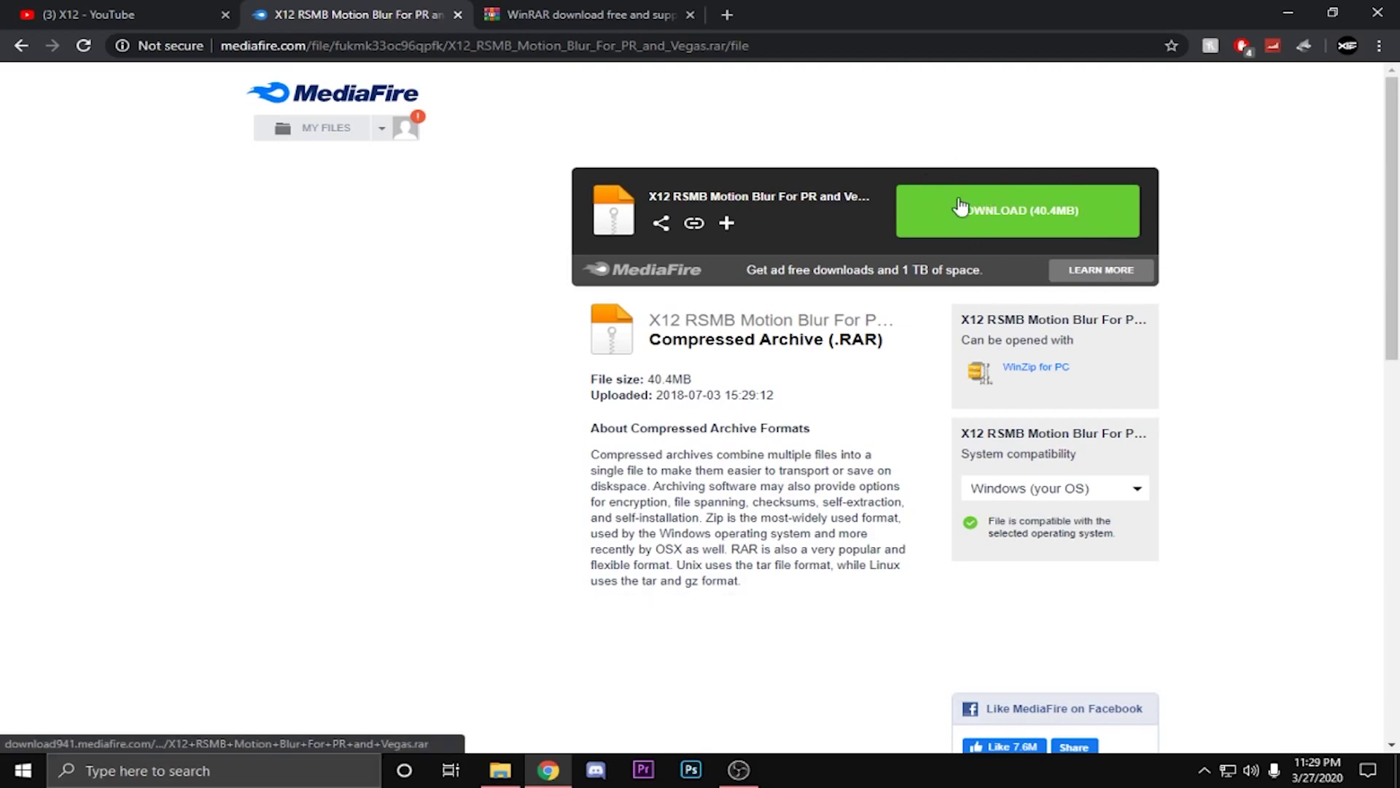
# Check the Downloads folder in File Explorer, then go to the WinRAR download site.
pyautogui.click(501, 771)
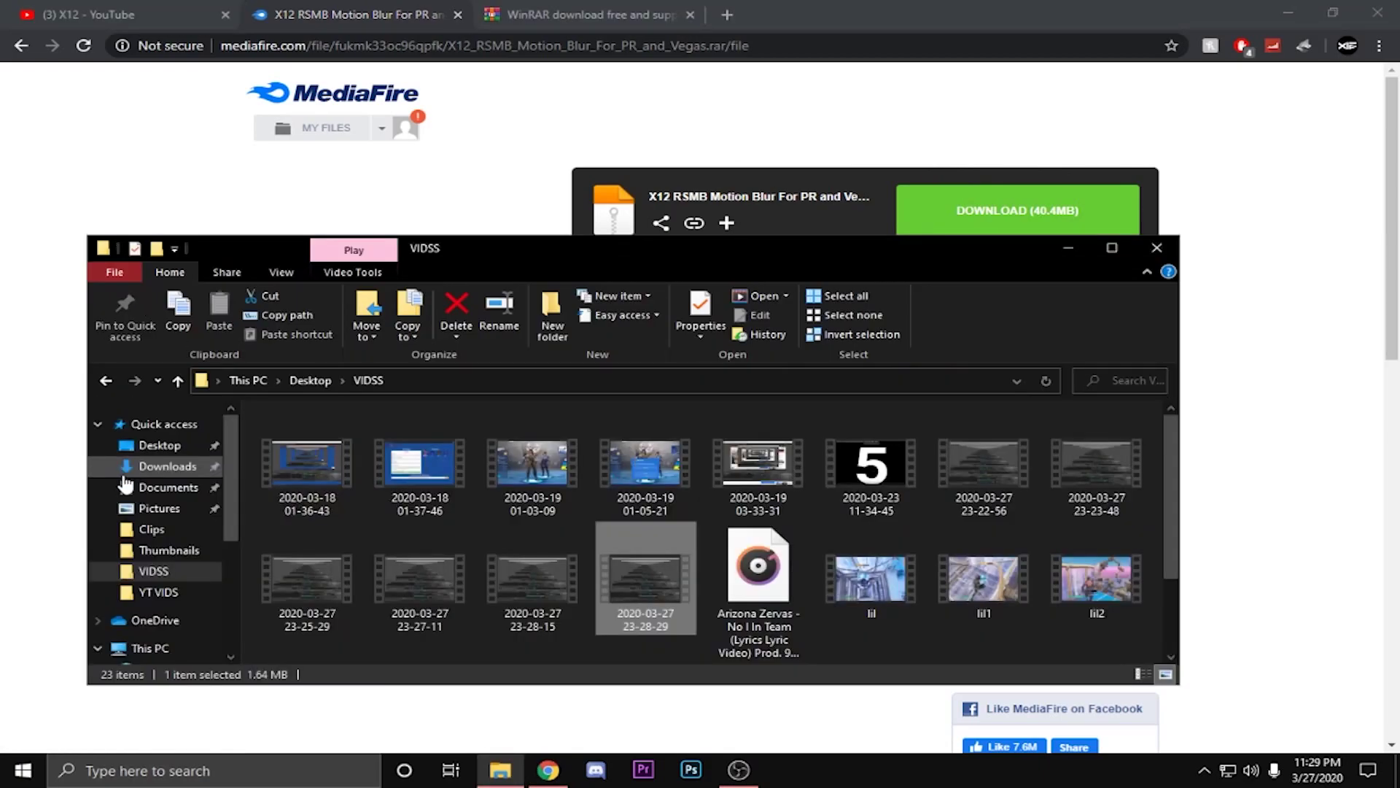
pyautogui.click(148, 467)
pyautogui.click(1069, 247)
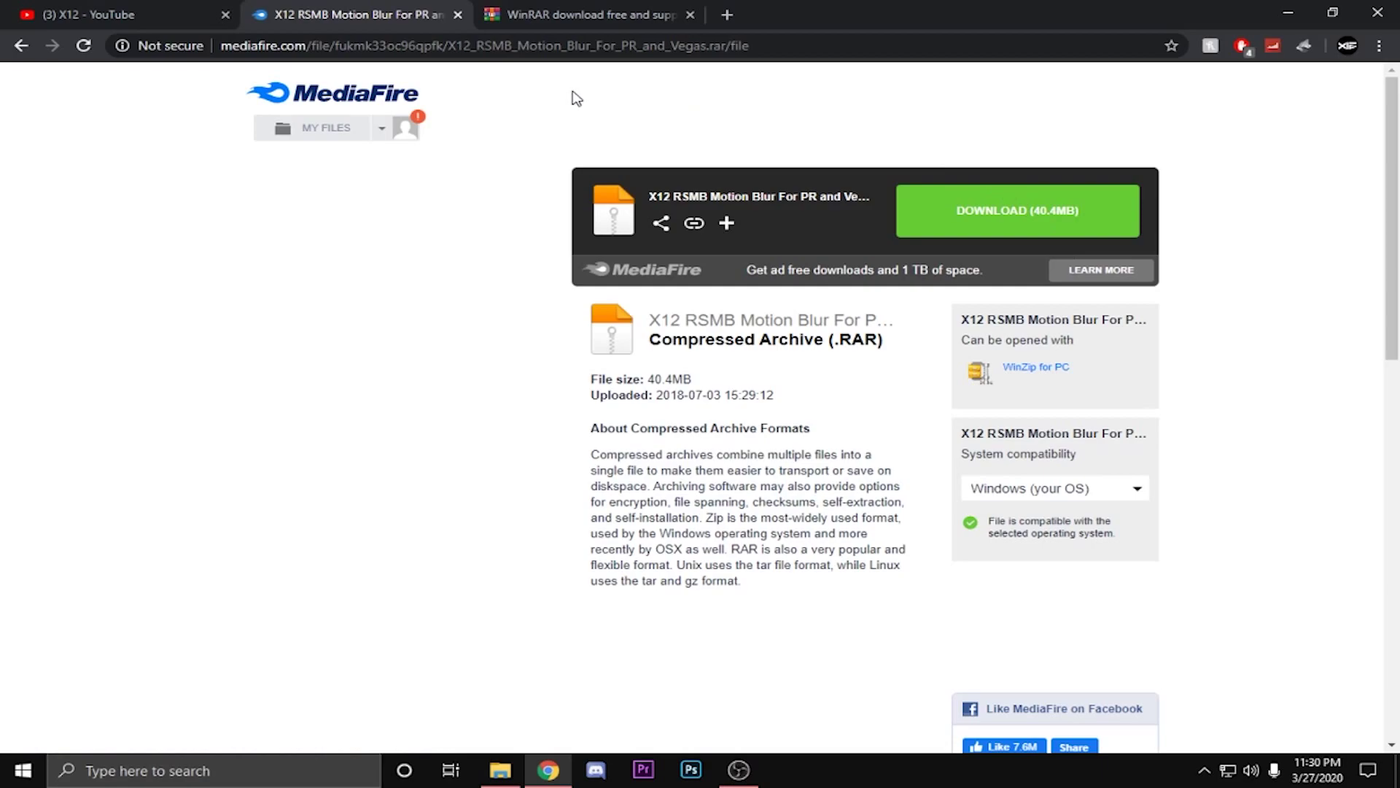
pyautogui.click(554, 9)
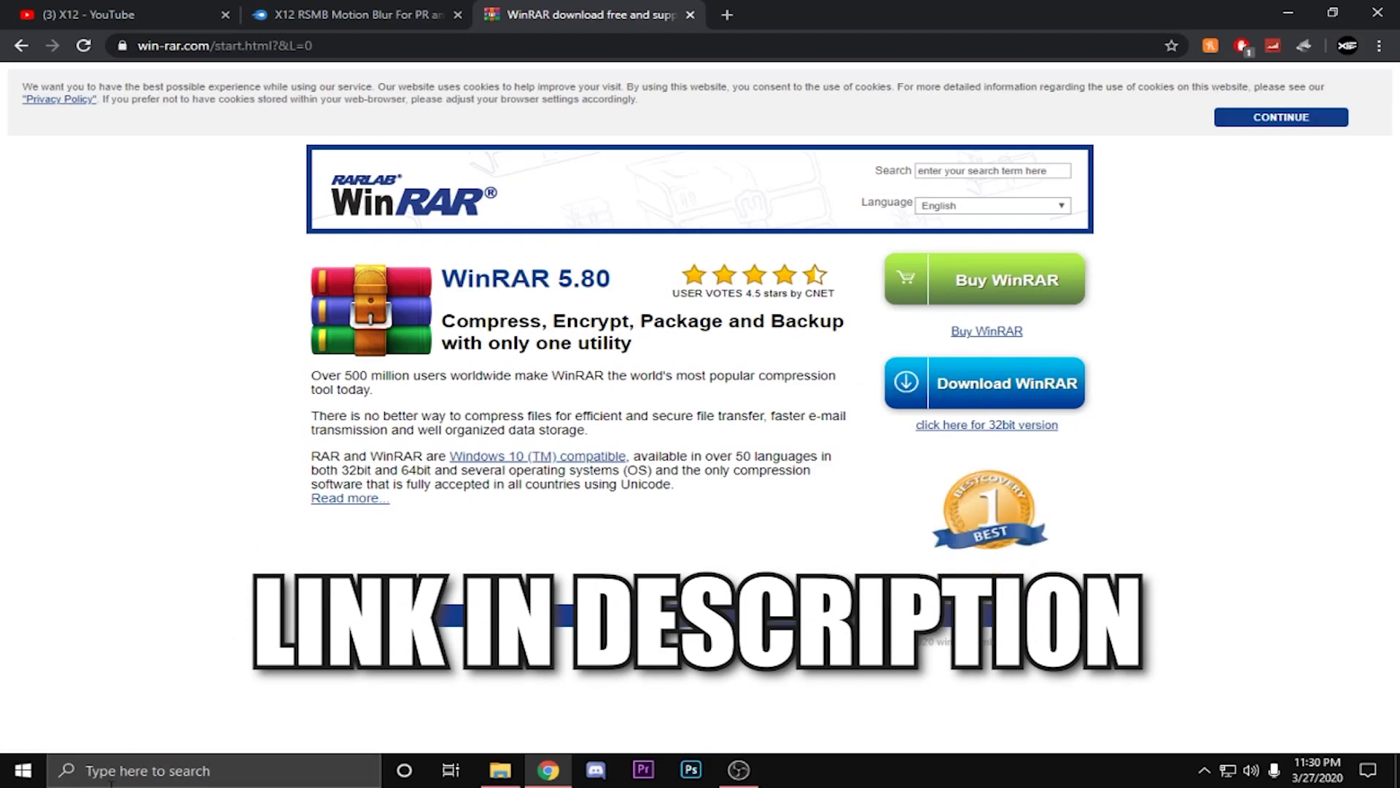
# Start then cancel the WinRAR download, and drag the RSMB archive to the desktop centre.
pyautogui.click(1019, 383)
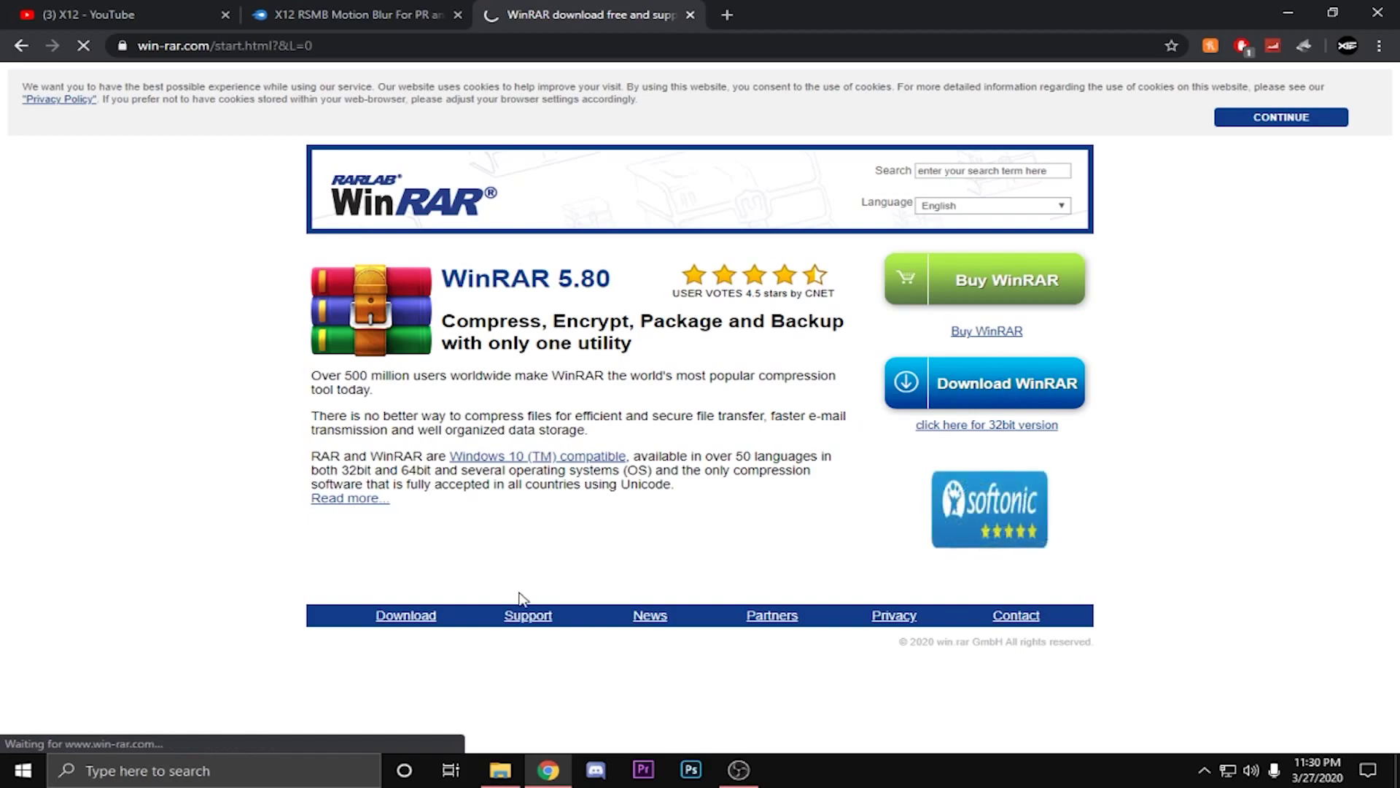
pyautogui.scroll(-1, 689, 629)
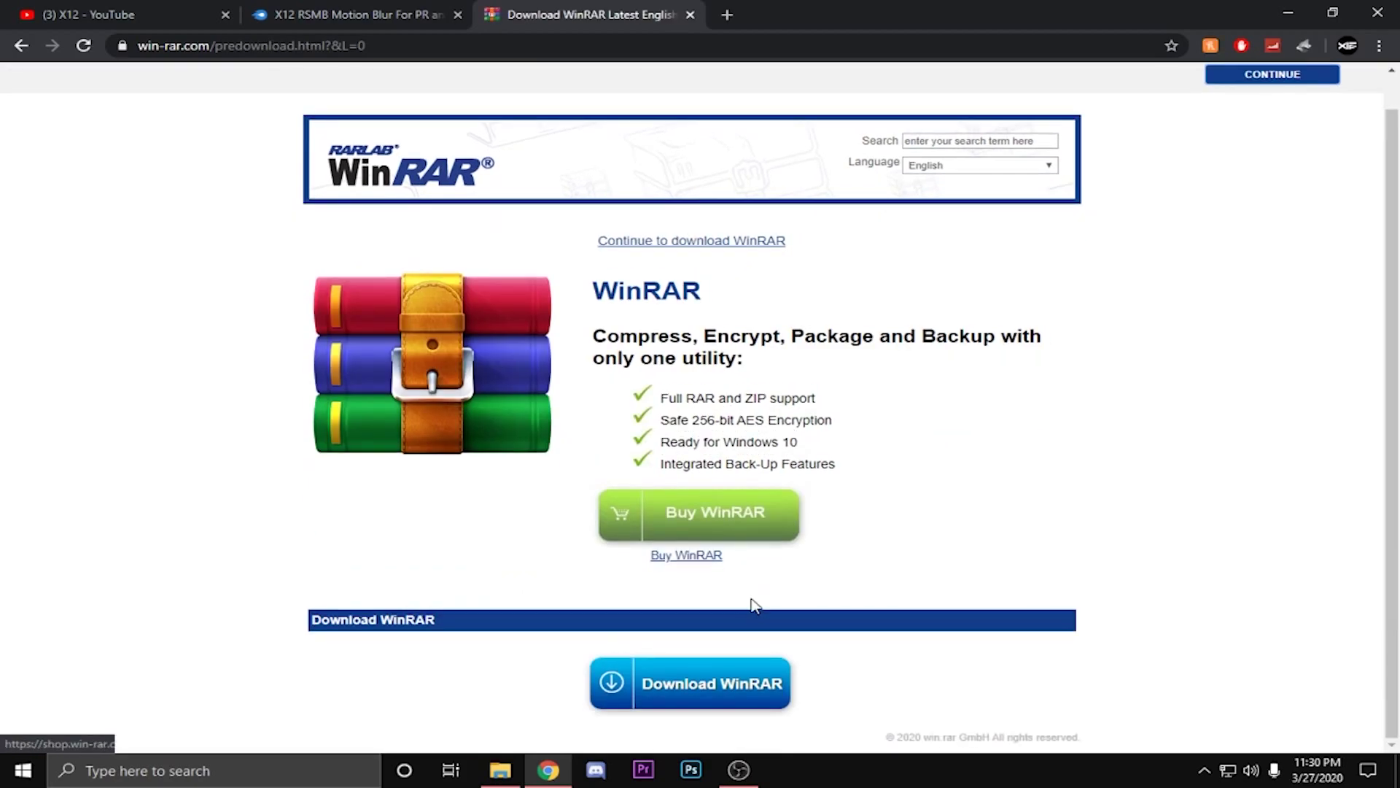
pyautogui.click(726, 701)
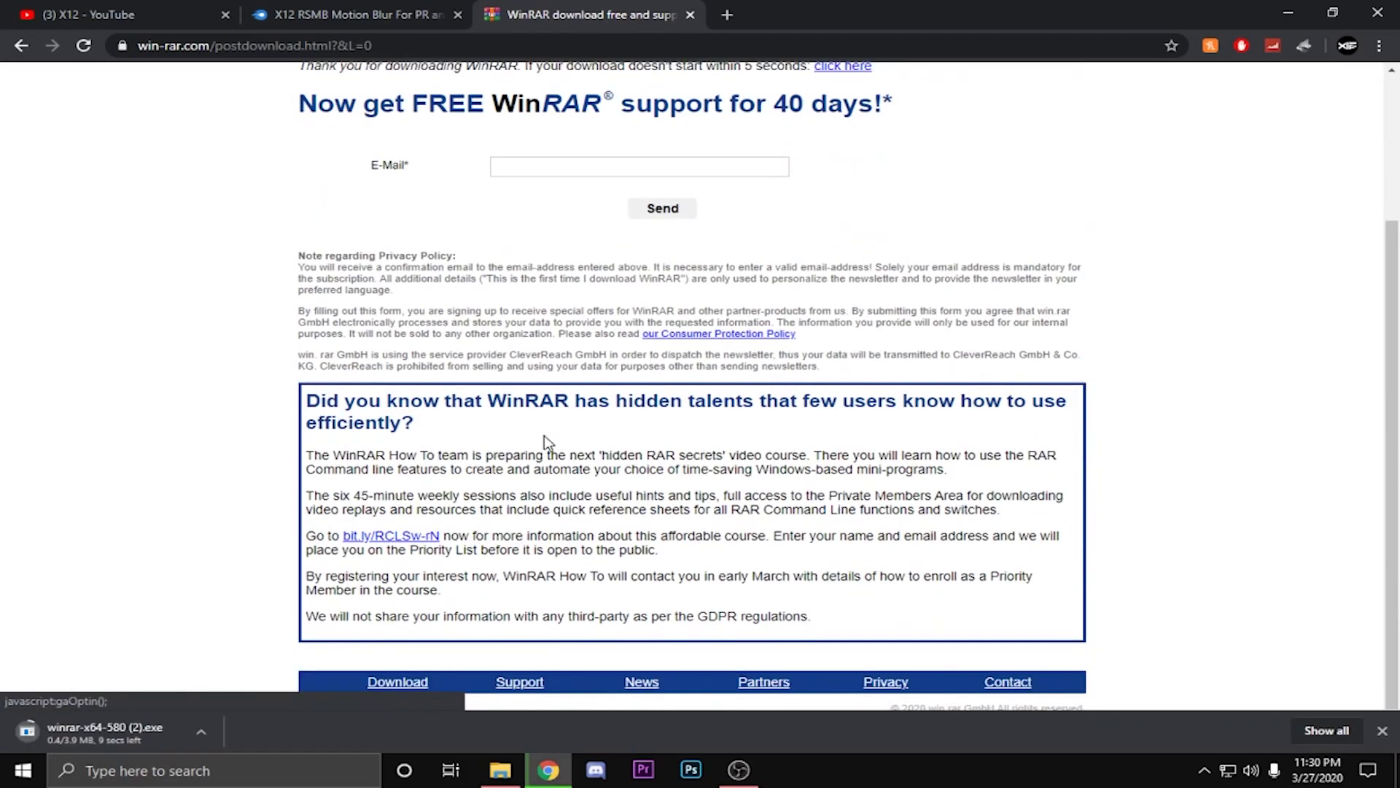
pyautogui.click(198, 735)
pyautogui.click(297, 704)
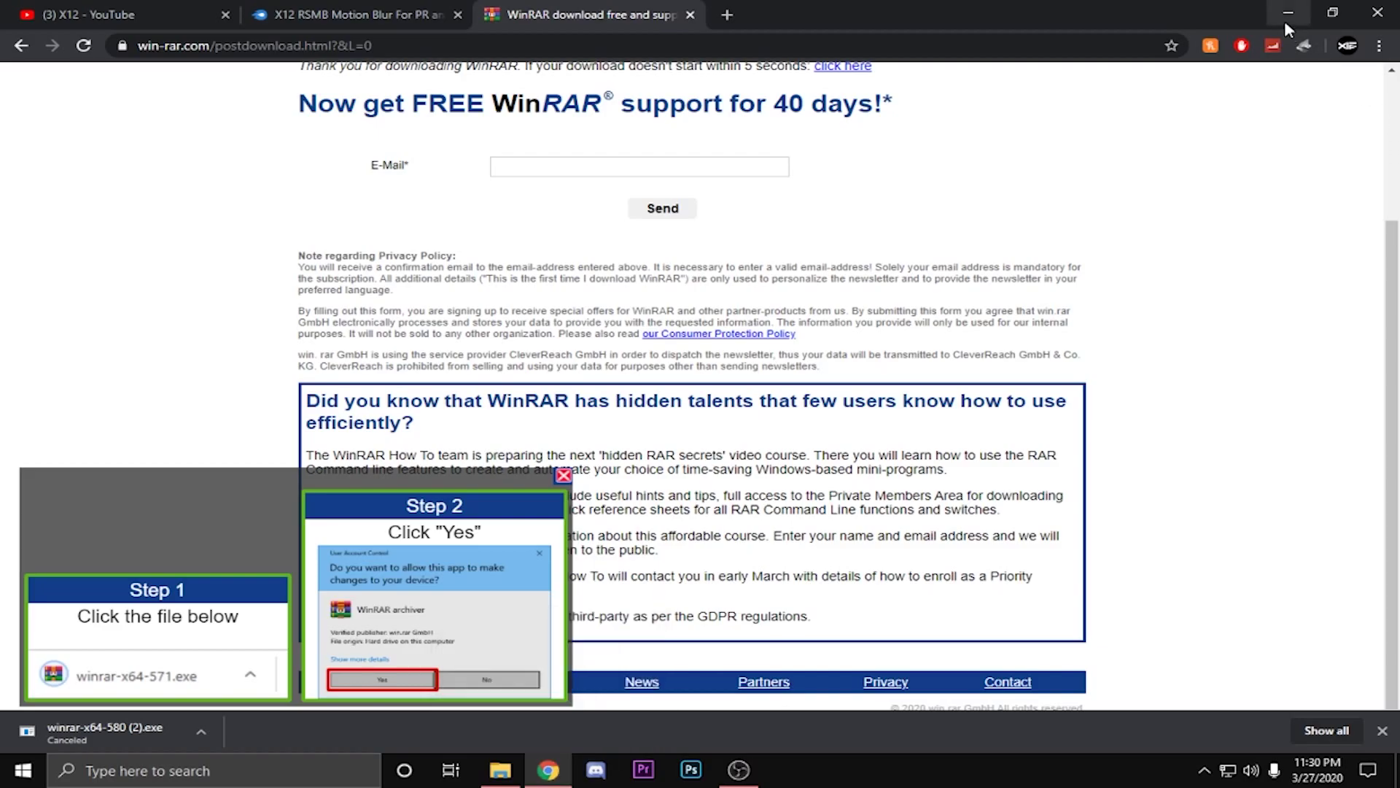
pyautogui.click(549, 770)
pyautogui.moveTo(546, 126)
pyautogui.mouseDown()
pyautogui.moveTo(627, 342)
pyautogui.moveTo(633, 434)
pyautogui.mouseUp()
# Extract the X12 RSMB archive with Extract To and centre the new desktop folder.
pyautogui.doubleClick(633, 438)
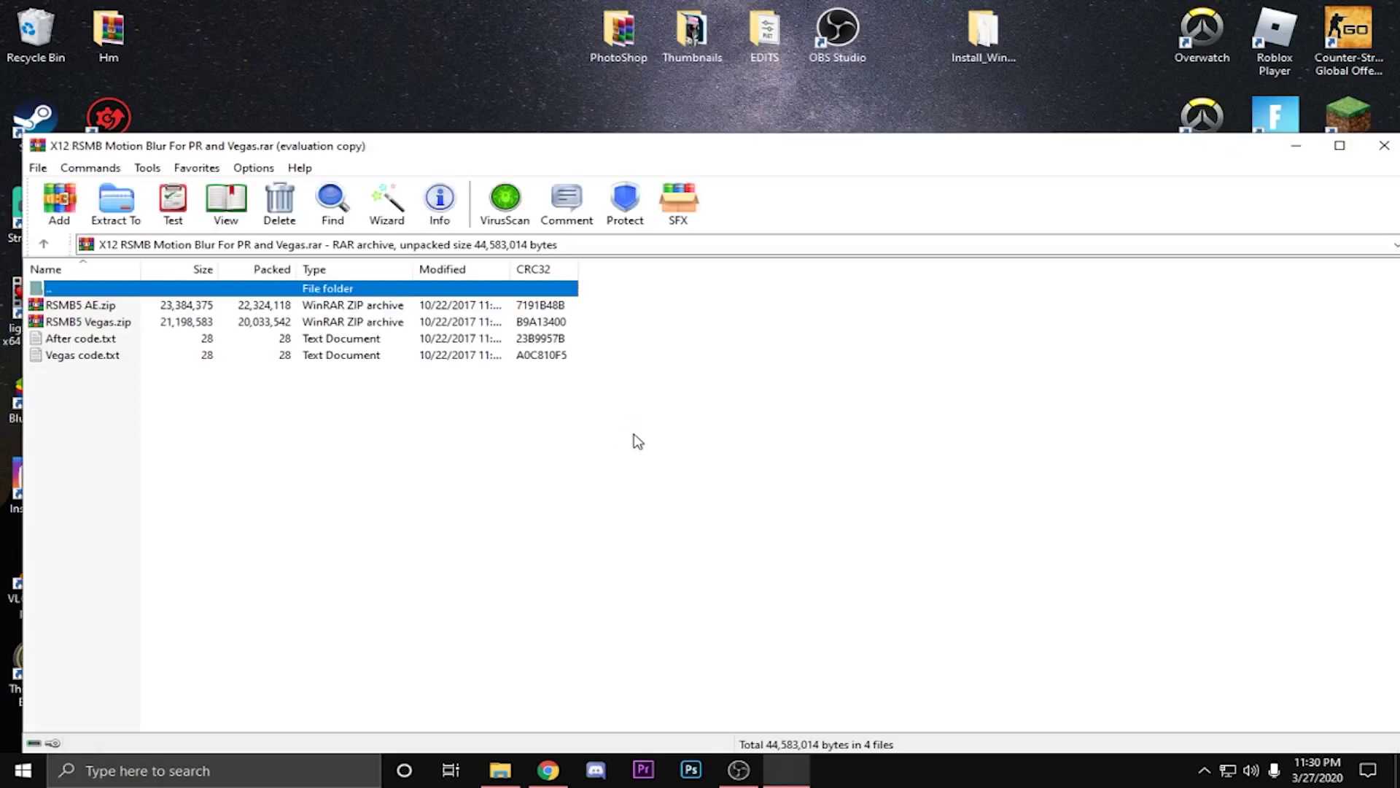
pyautogui.click(133, 218)
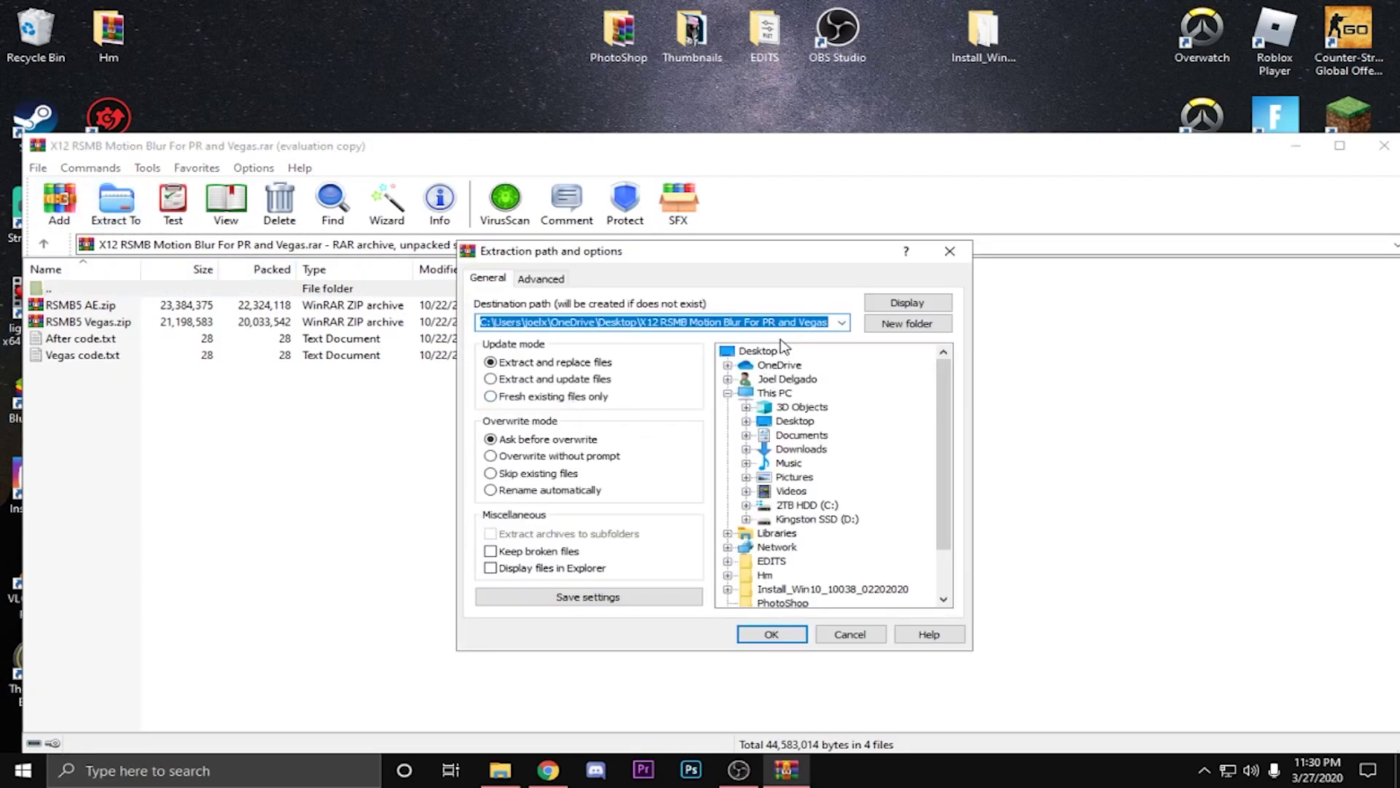
pyautogui.click(770, 635)
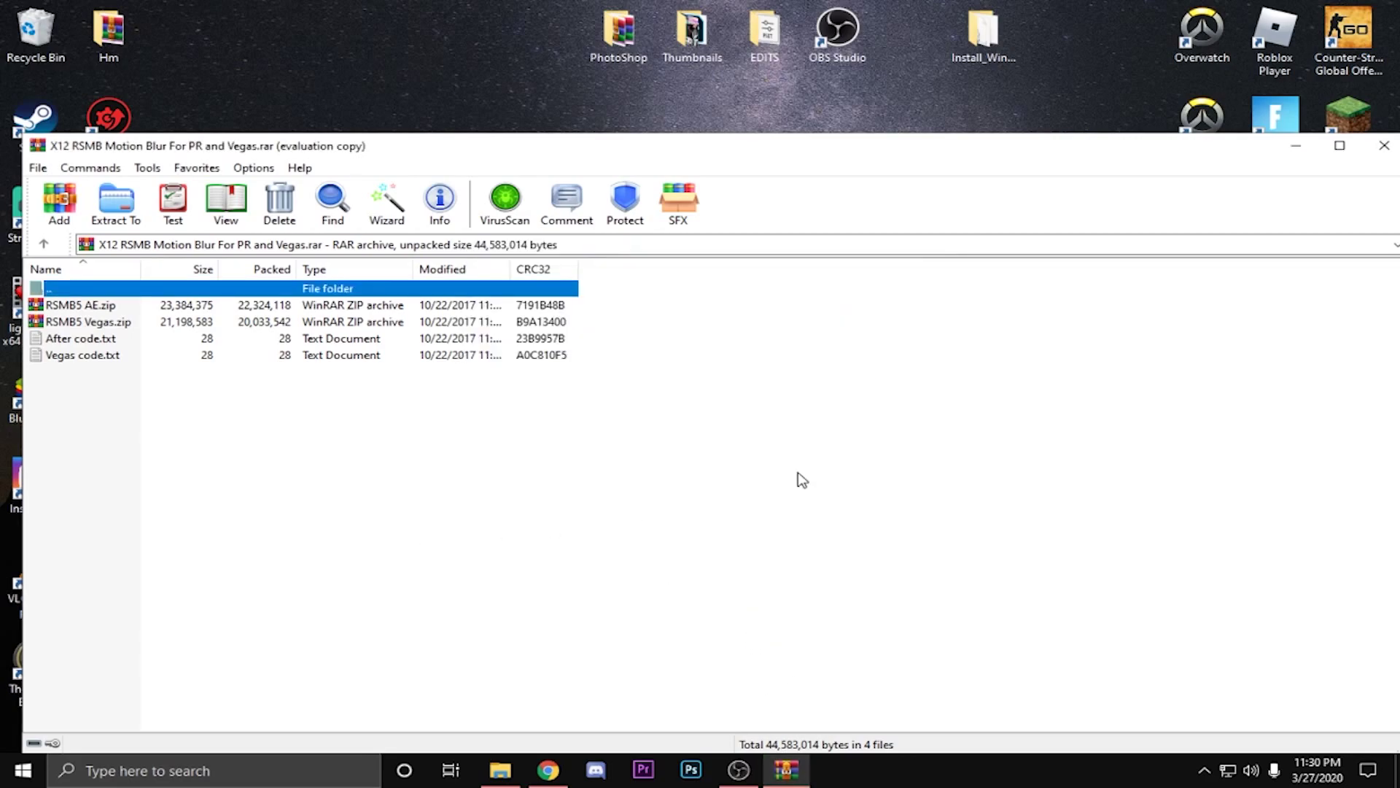
pyautogui.click(1295, 146)
pyautogui.moveTo(108, 578); pyautogui.dragTo(689, 317)
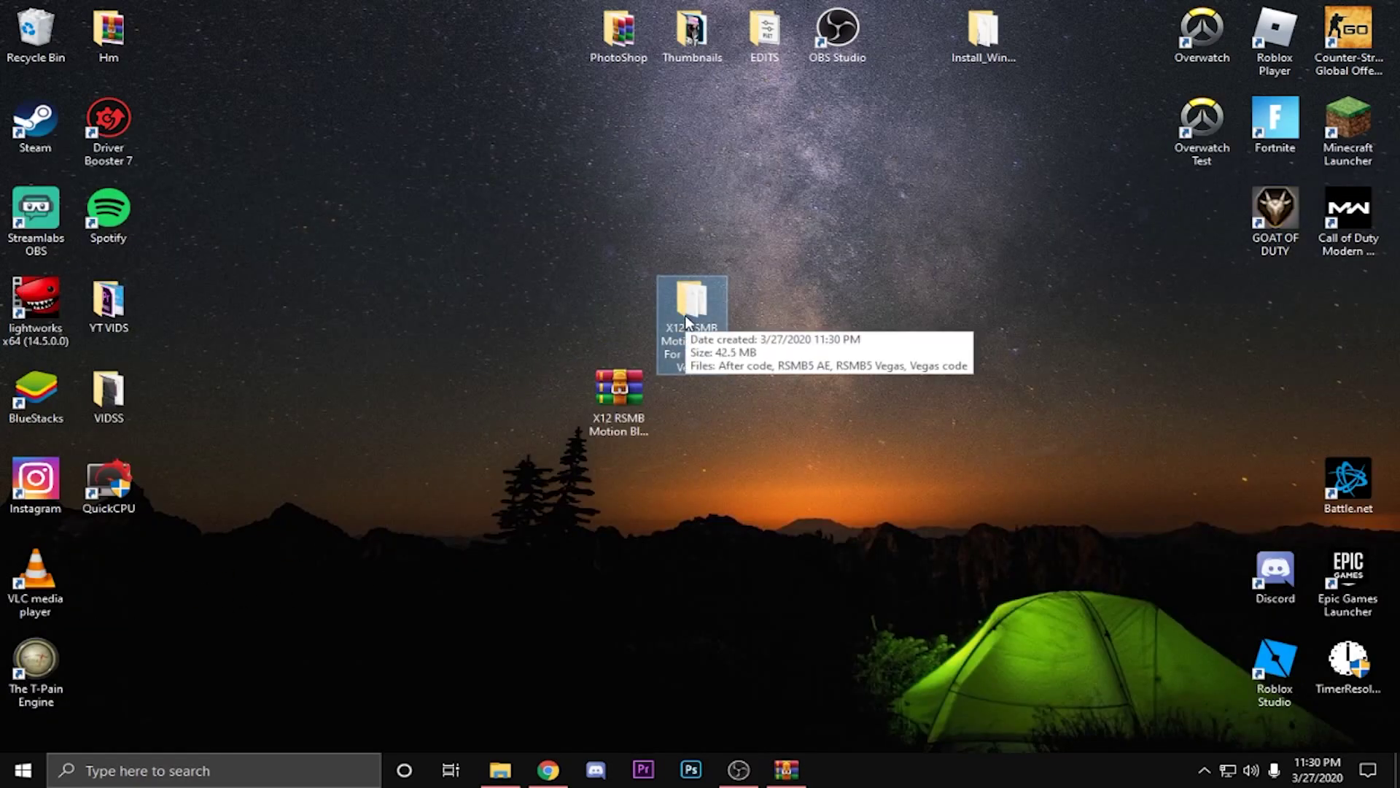
# Drag the RSMB5 AE archive and After code file out of the extracted folder onto the desktop.
pyautogui.doubleClick(688, 317)
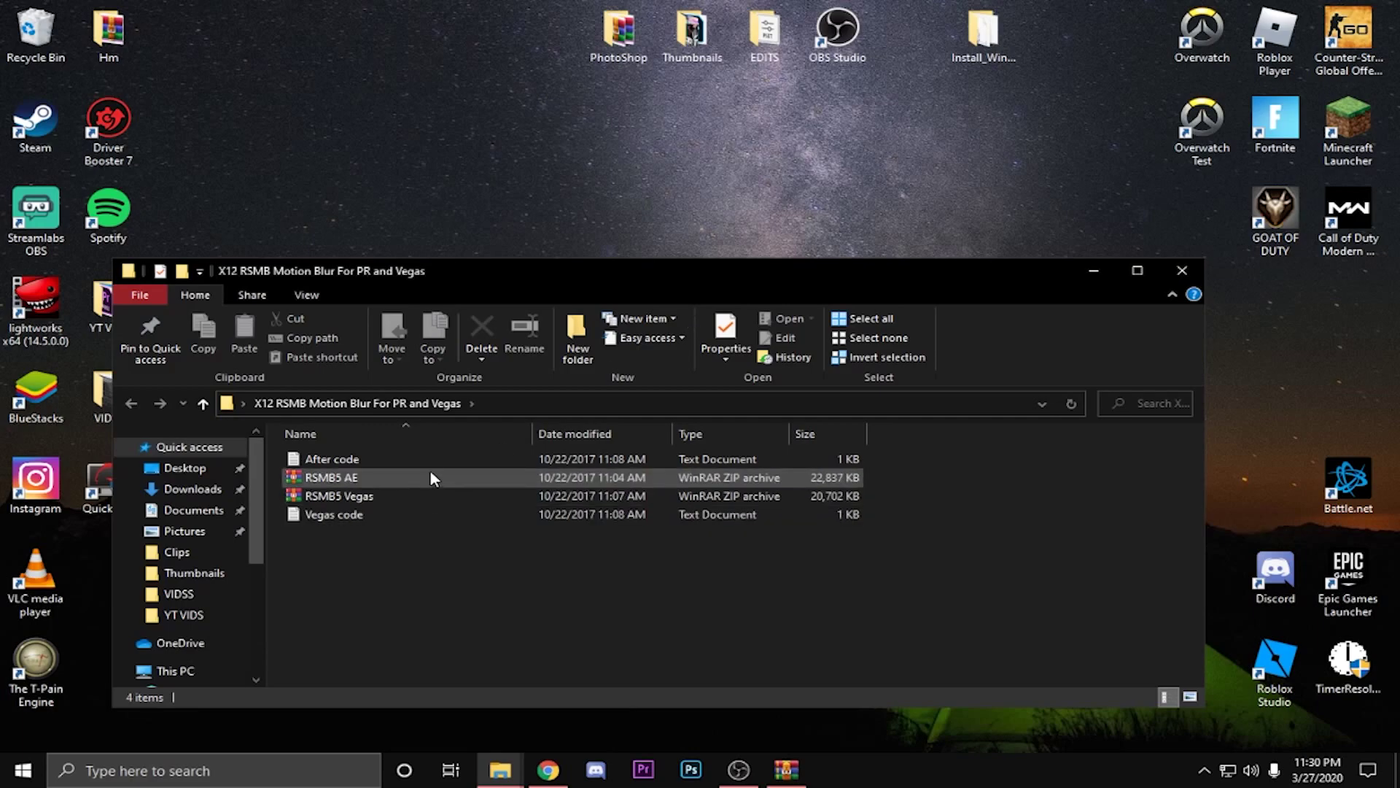
pyautogui.click(374, 478)
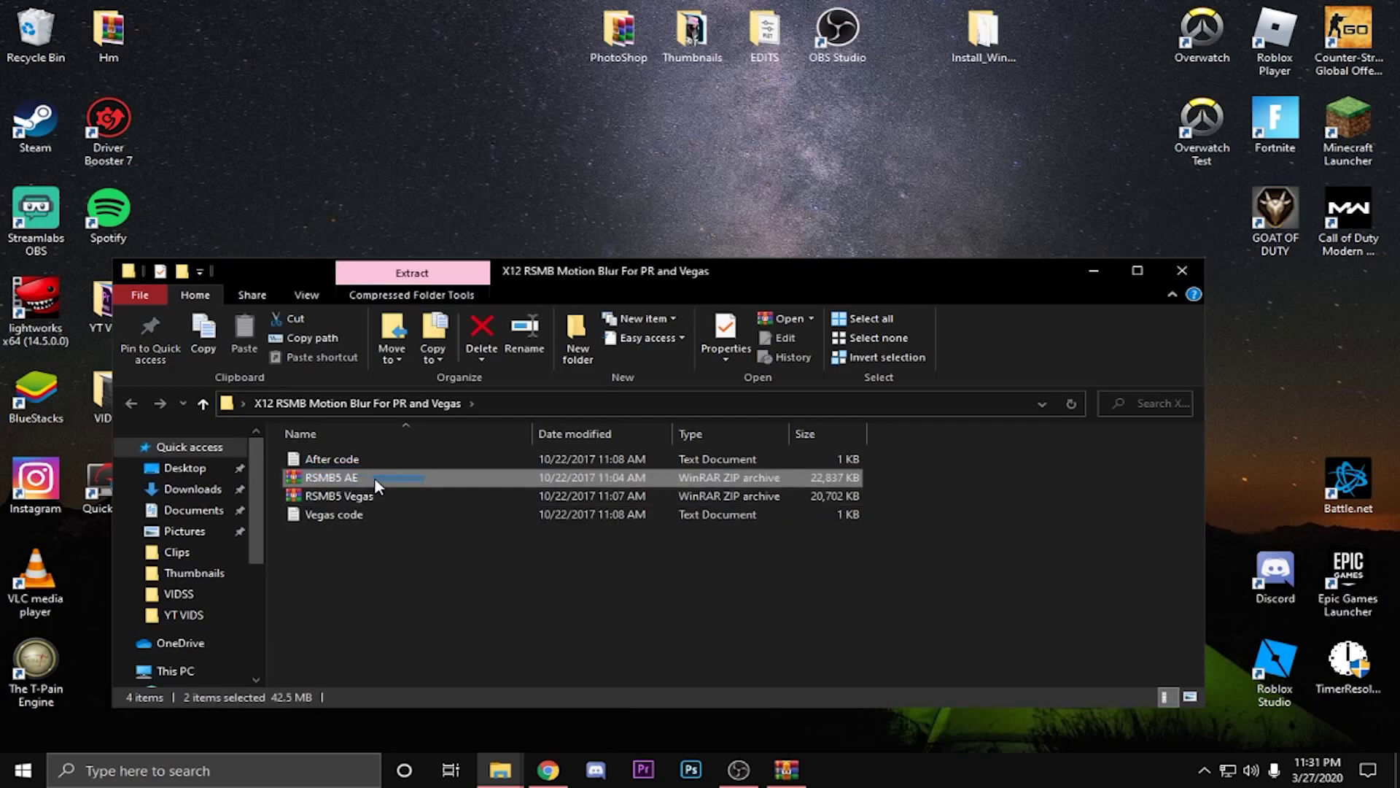
pyautogui.moveTo(374, 477); pyautogui.dragTo(516, 201)
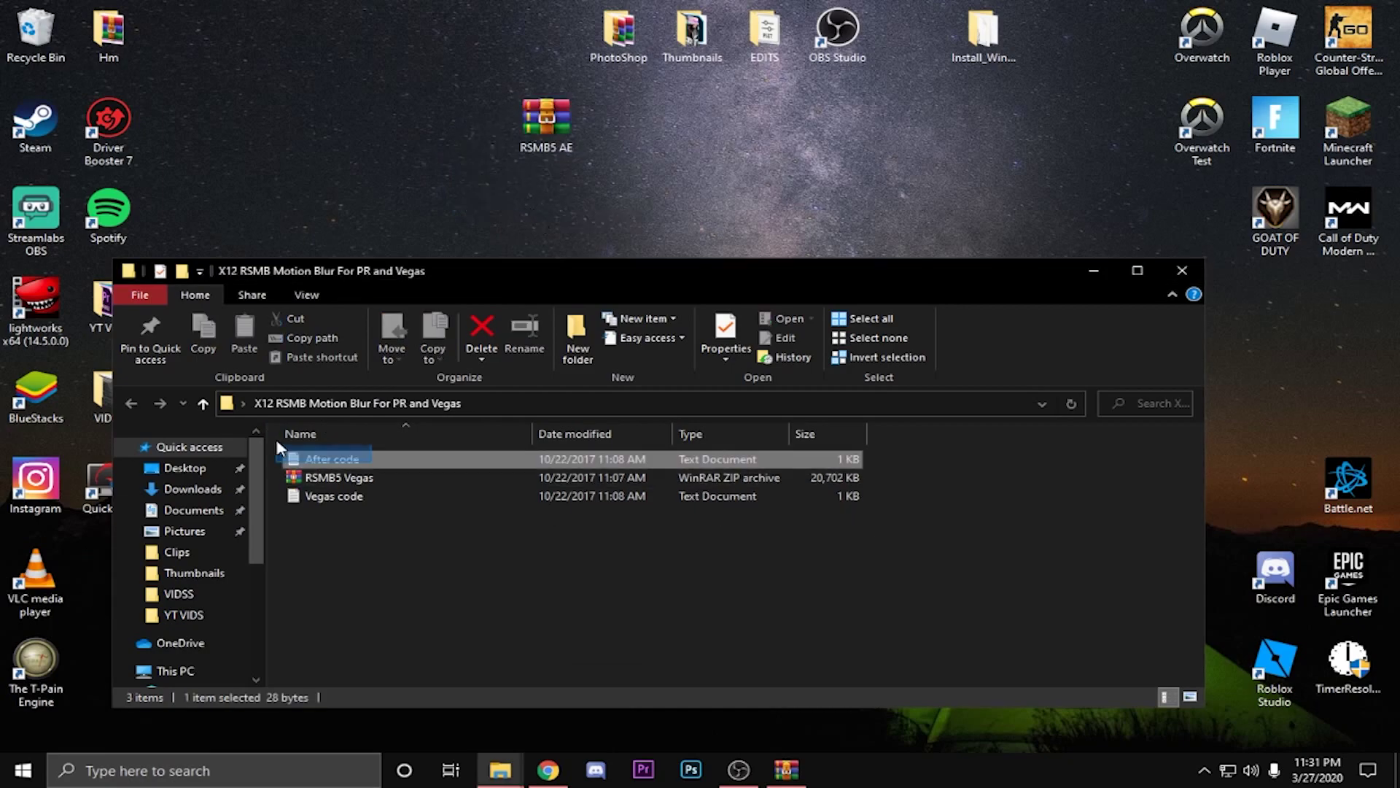
pyautogui.moveTo(332, 459)
pyautogui.mouseDown()
pyautogui.moveTo(293, 214)
pyautogui.moveTo(469, 129)
pyautogui.mouseUp()
pyautogui.click(381, 479)
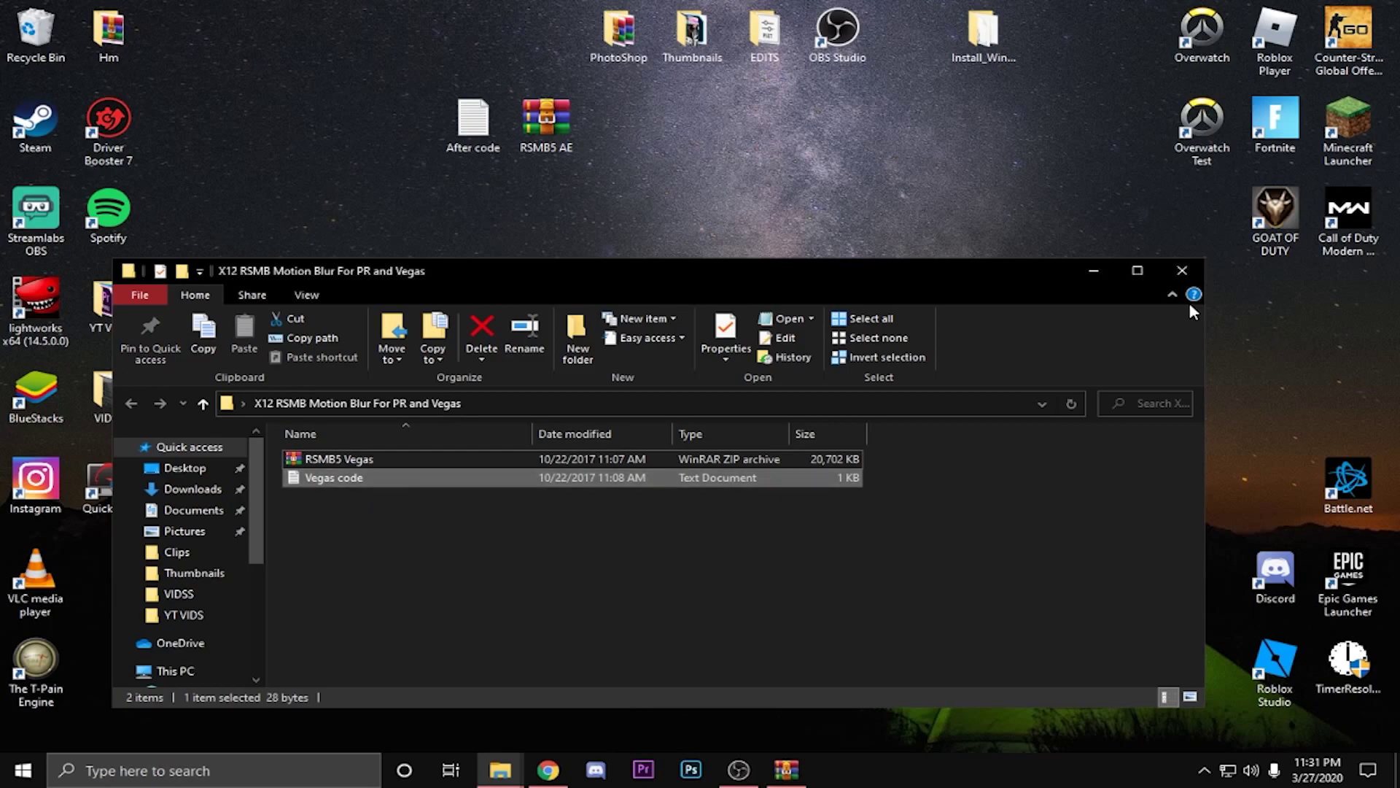
# Delete the extracted X12 RSMB folder from the desktop.
pyautogui.click(1093, 271)
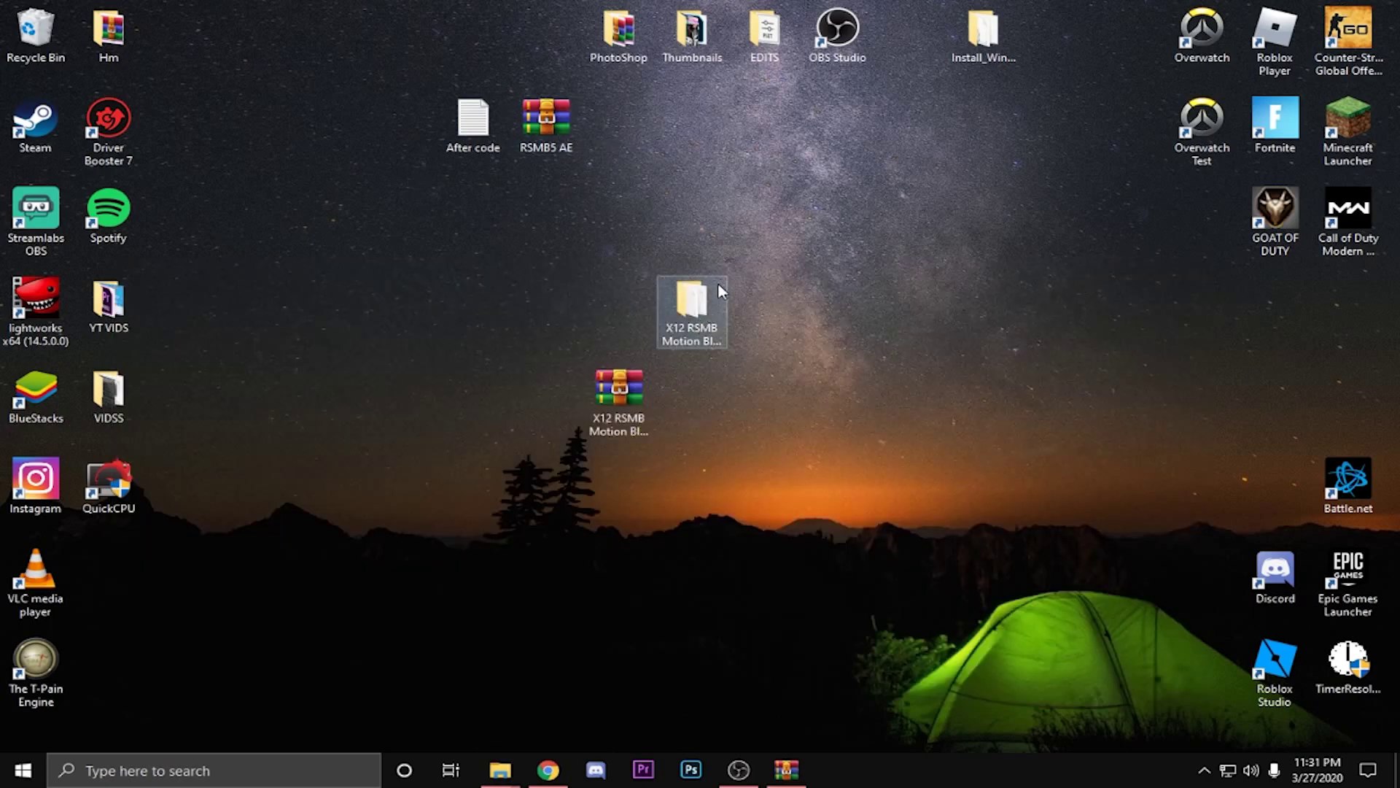
pyautogui.moveTo(681, 309); pyautogui.dragTo(711, 414)
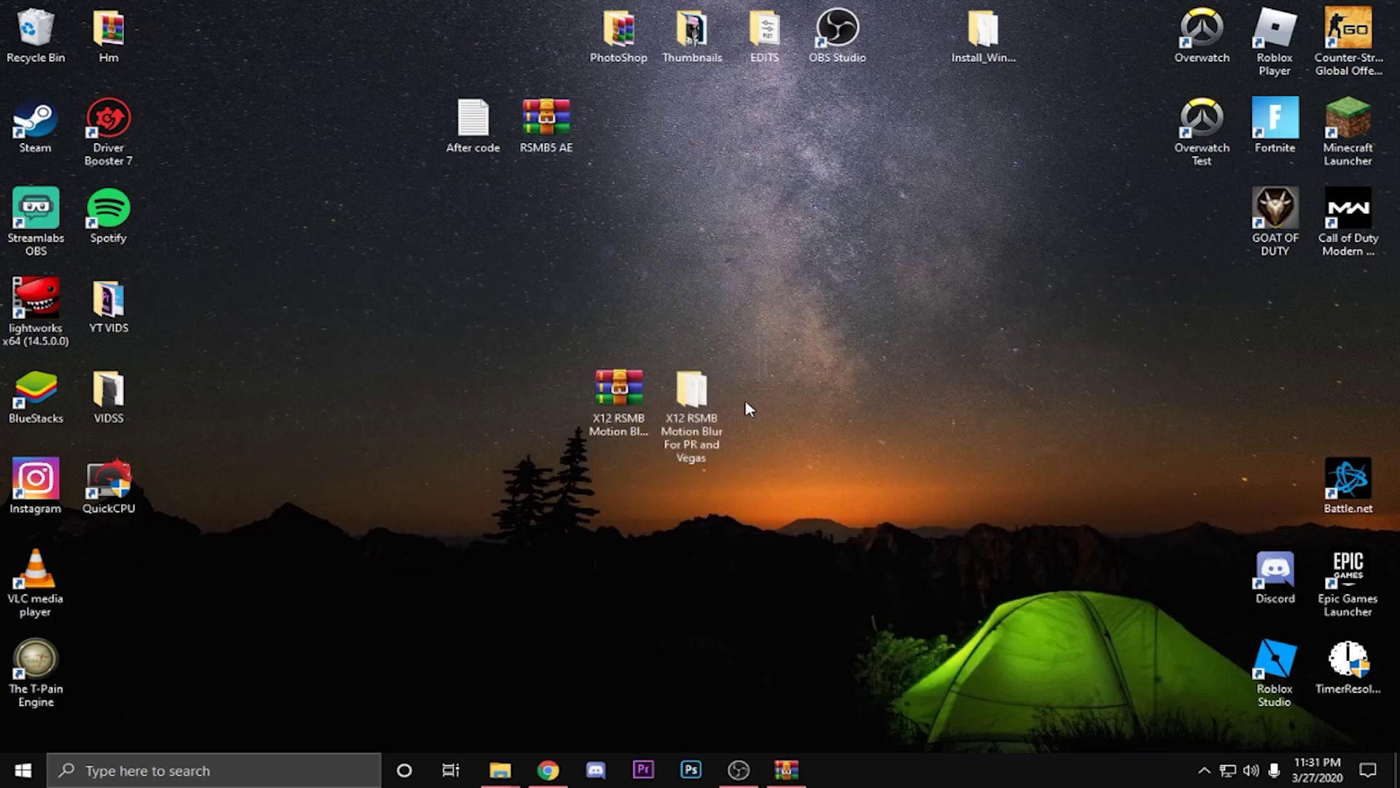
pyautogui.rightClick(694, 416)
pyautogui.click(767, 694)
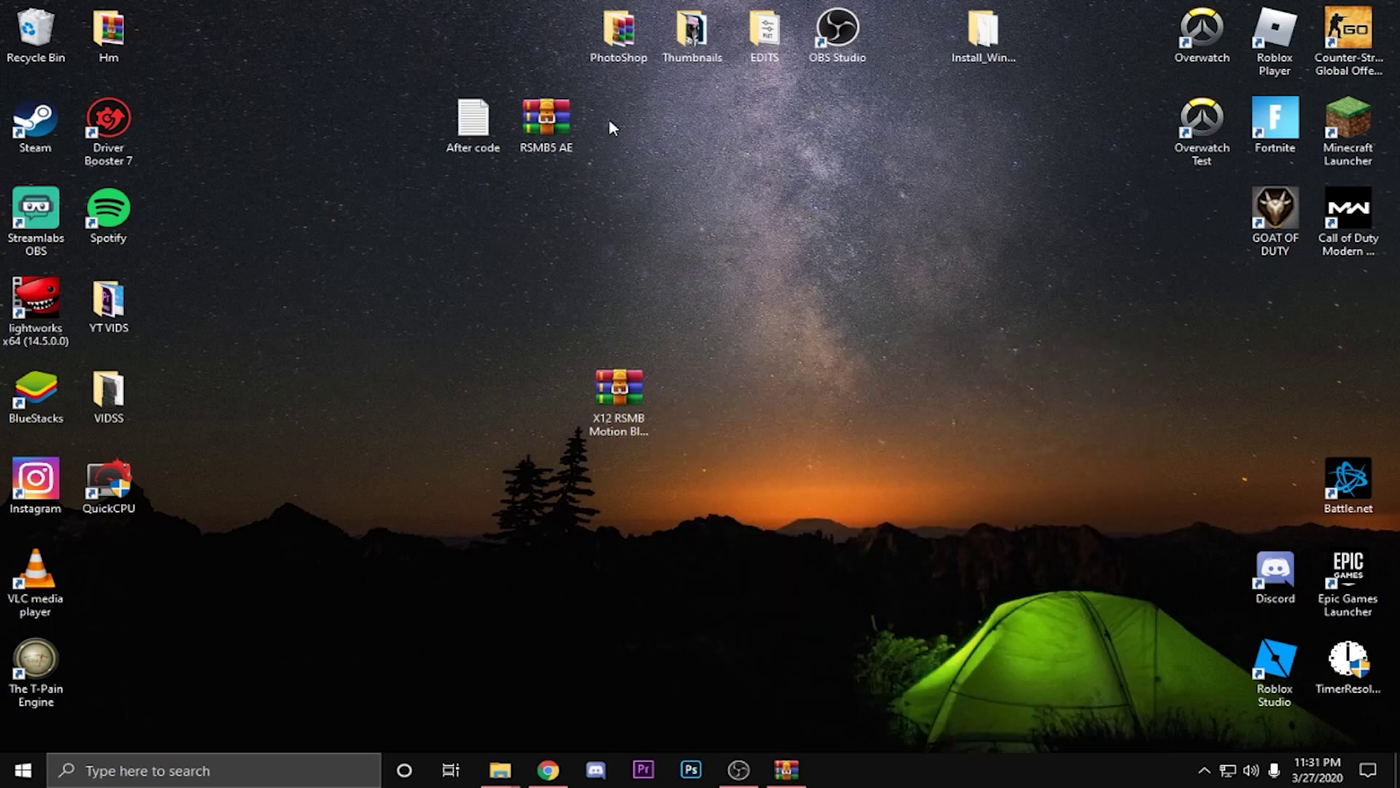
# Run setup from RSMB5 AE.zip, accept the license agreement, and continue to registration.
pyautogui.doubleClick(553, 123)
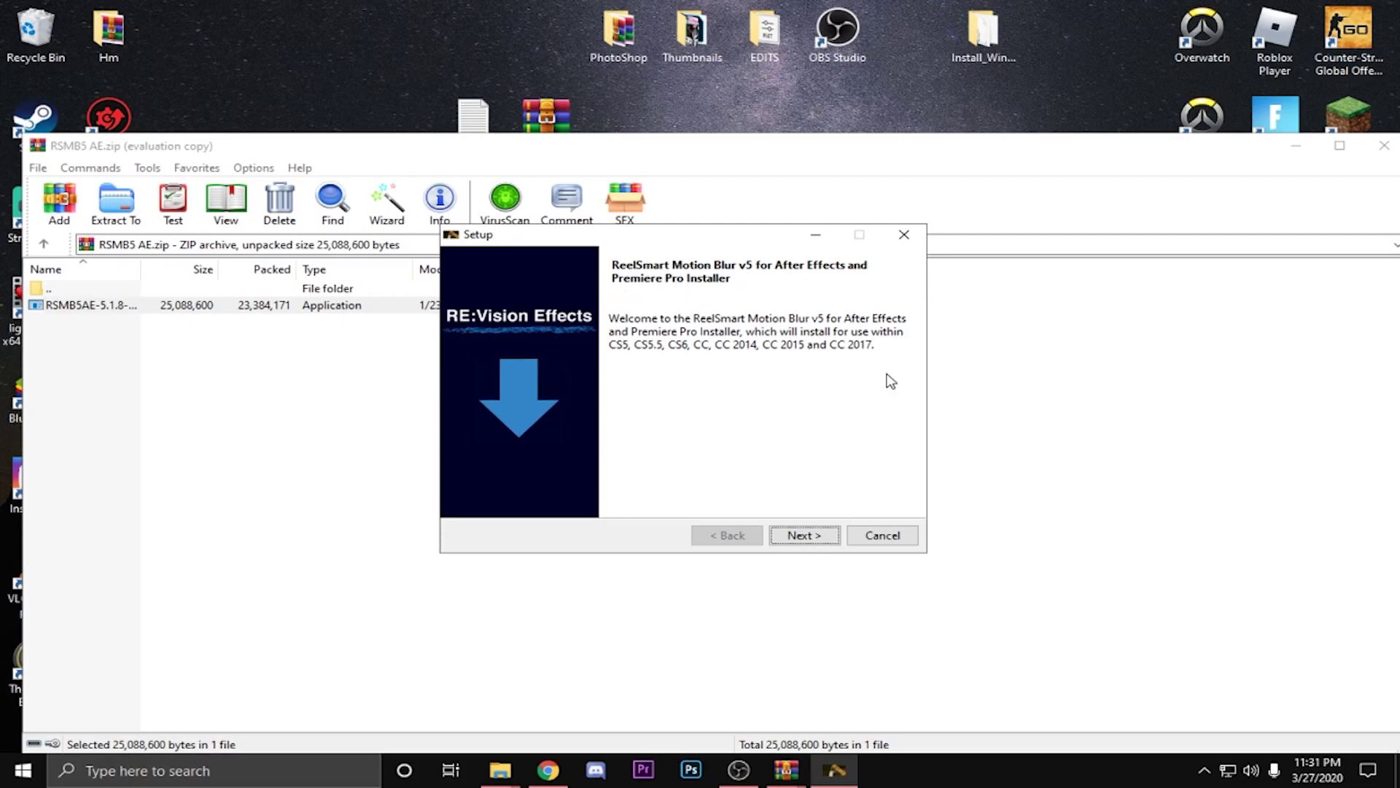
pyautogui.click(797, 538)
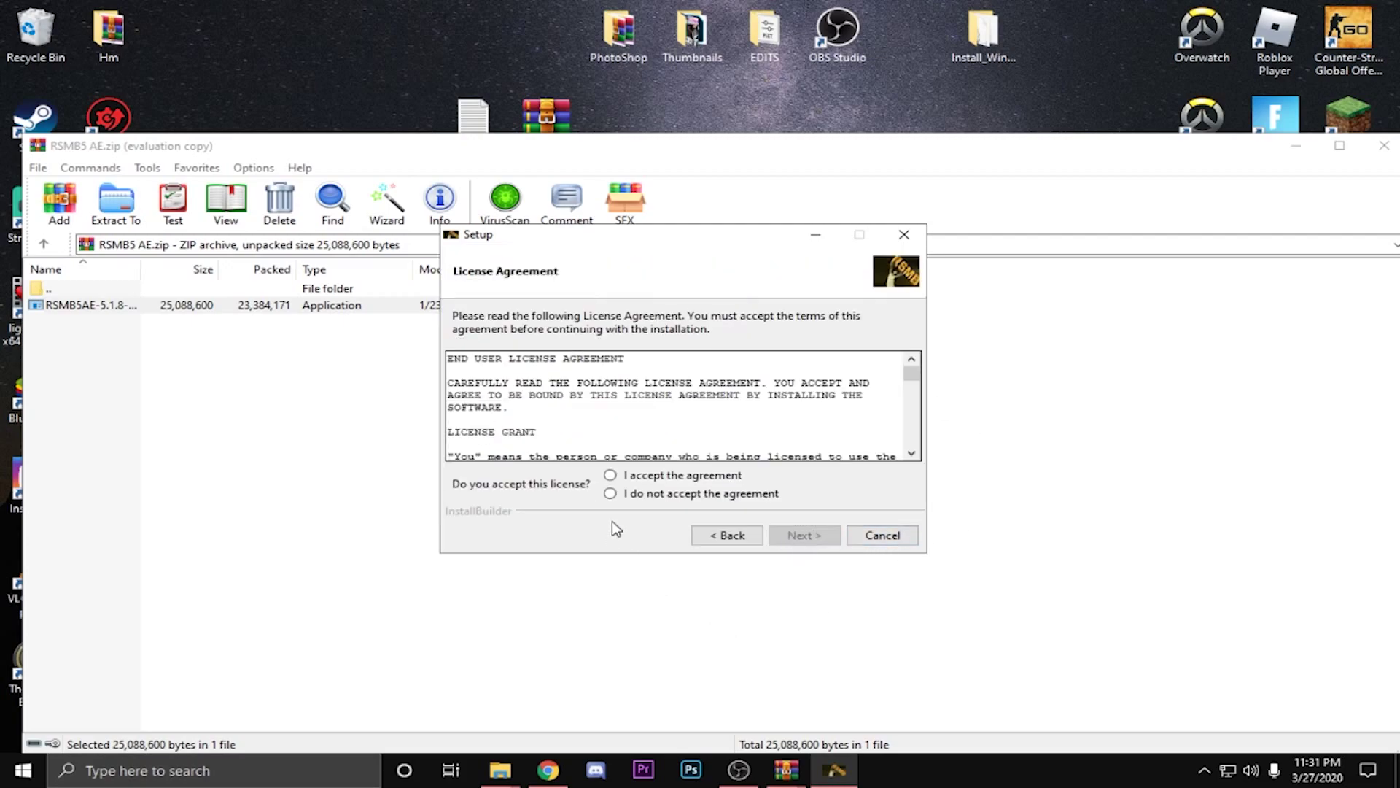
pyautogui.click(613, 477)
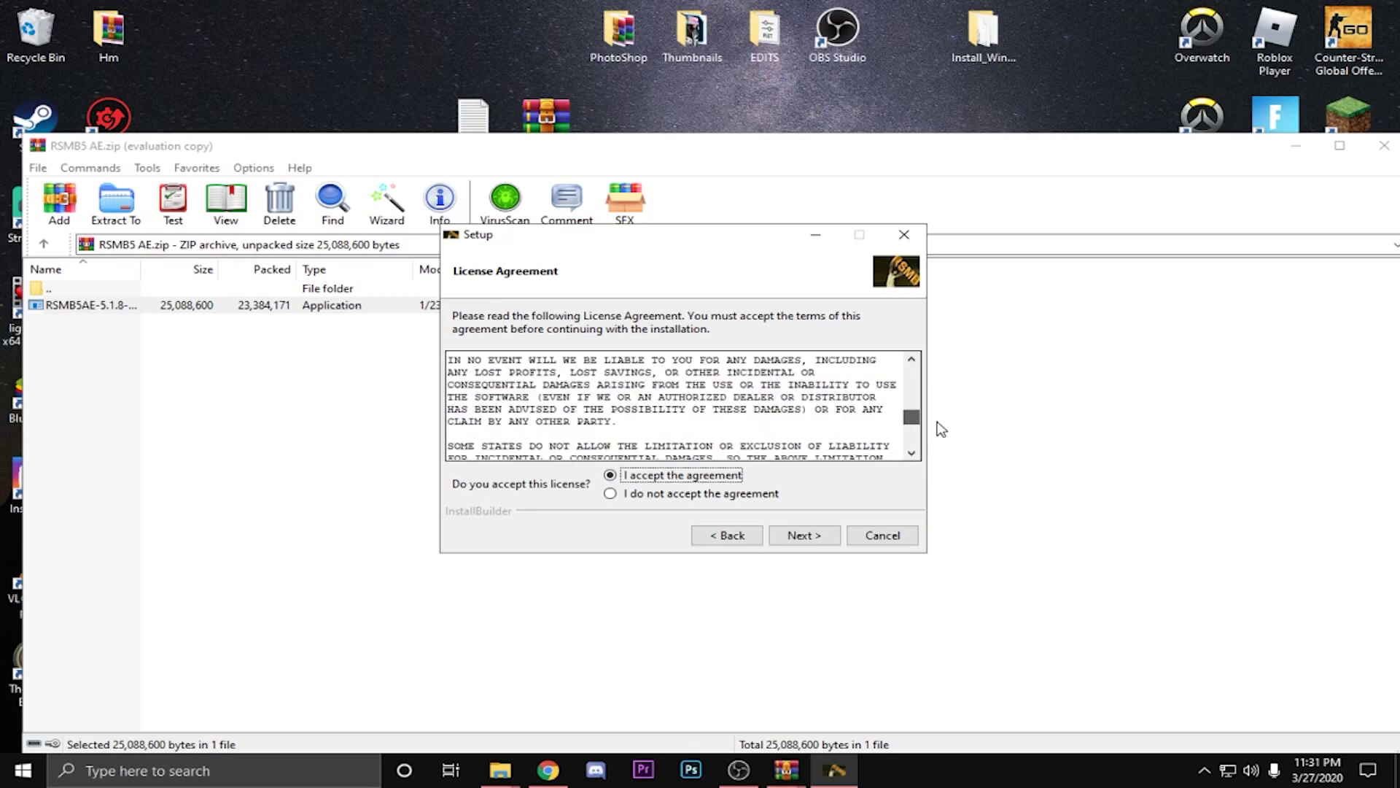
pyautogui.moveTo(917, 385); pyautogui.dragTo(945, 372)
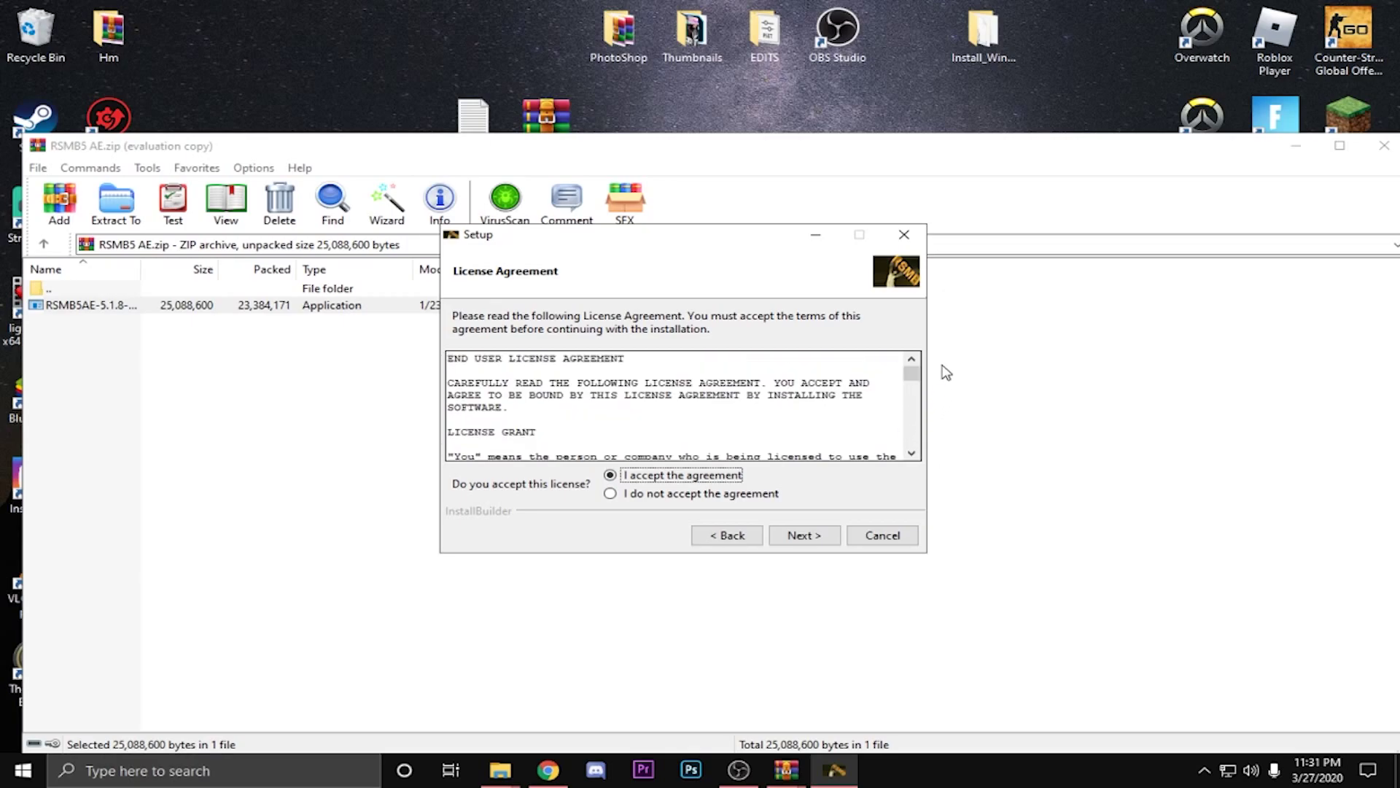
pyautogui.click(787, 536)
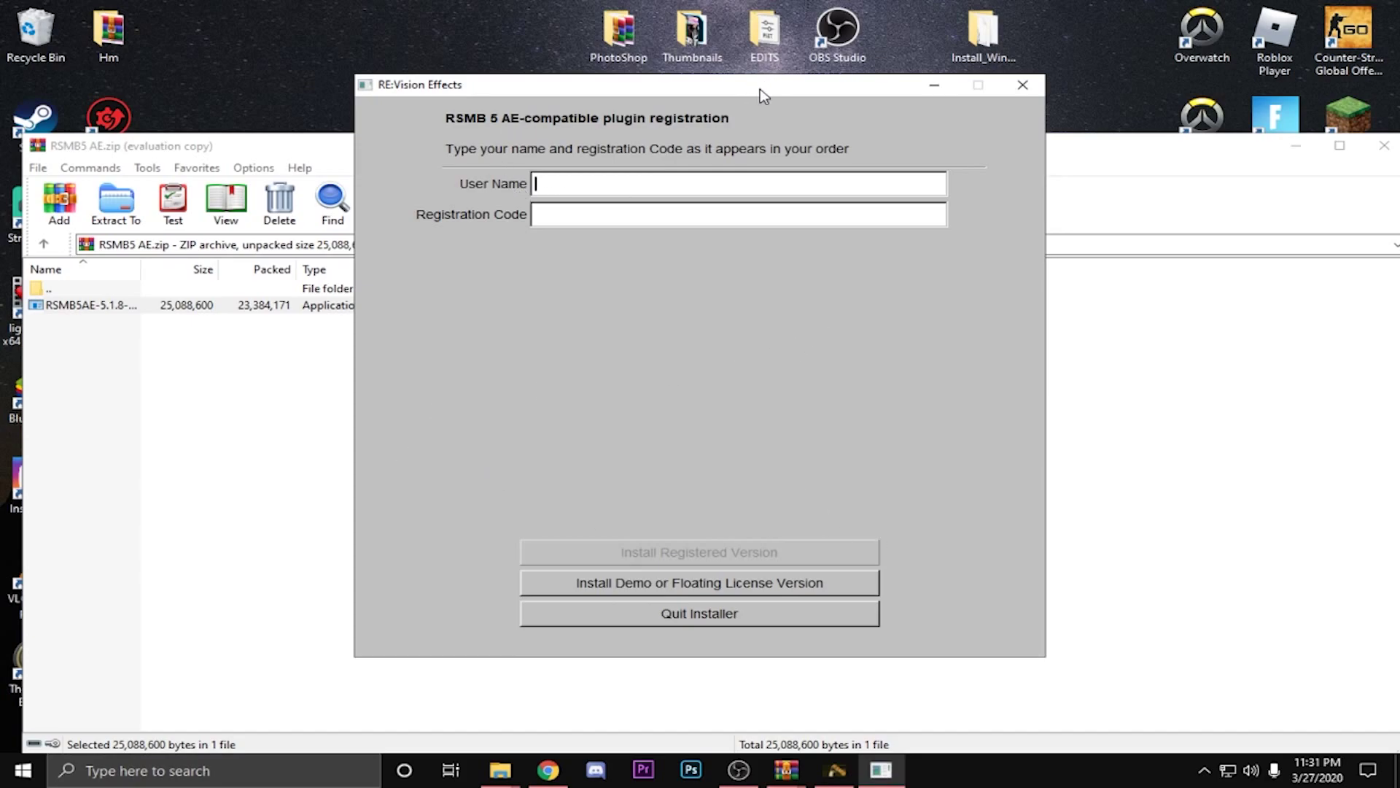
# Copy the user name from the After code notes file into the User Name field.
pyautogui.moveTo(760, 93); pyautogui.dragTo(1015, 281)
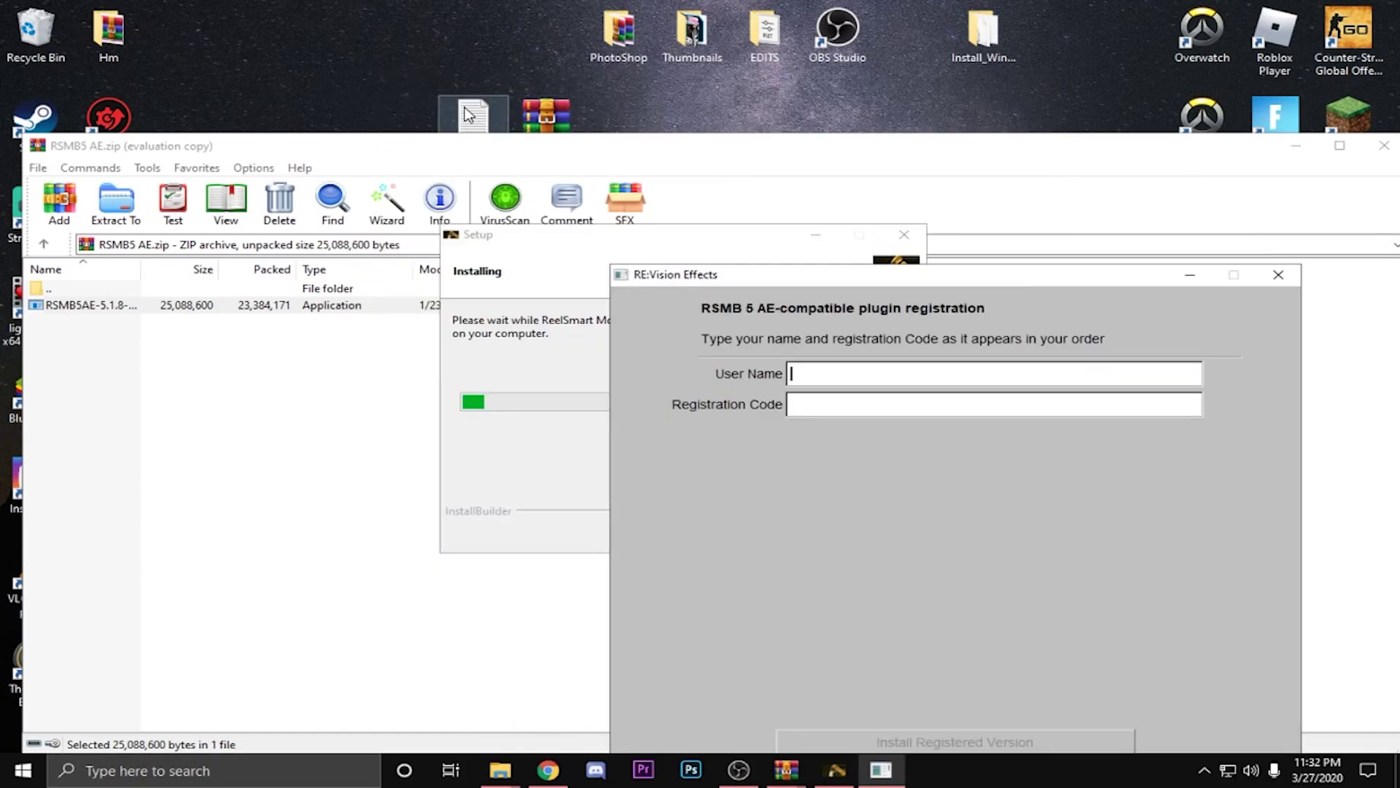
pyautogui.moveTo(468, 114); pyautogui.dragTo(414, 48)
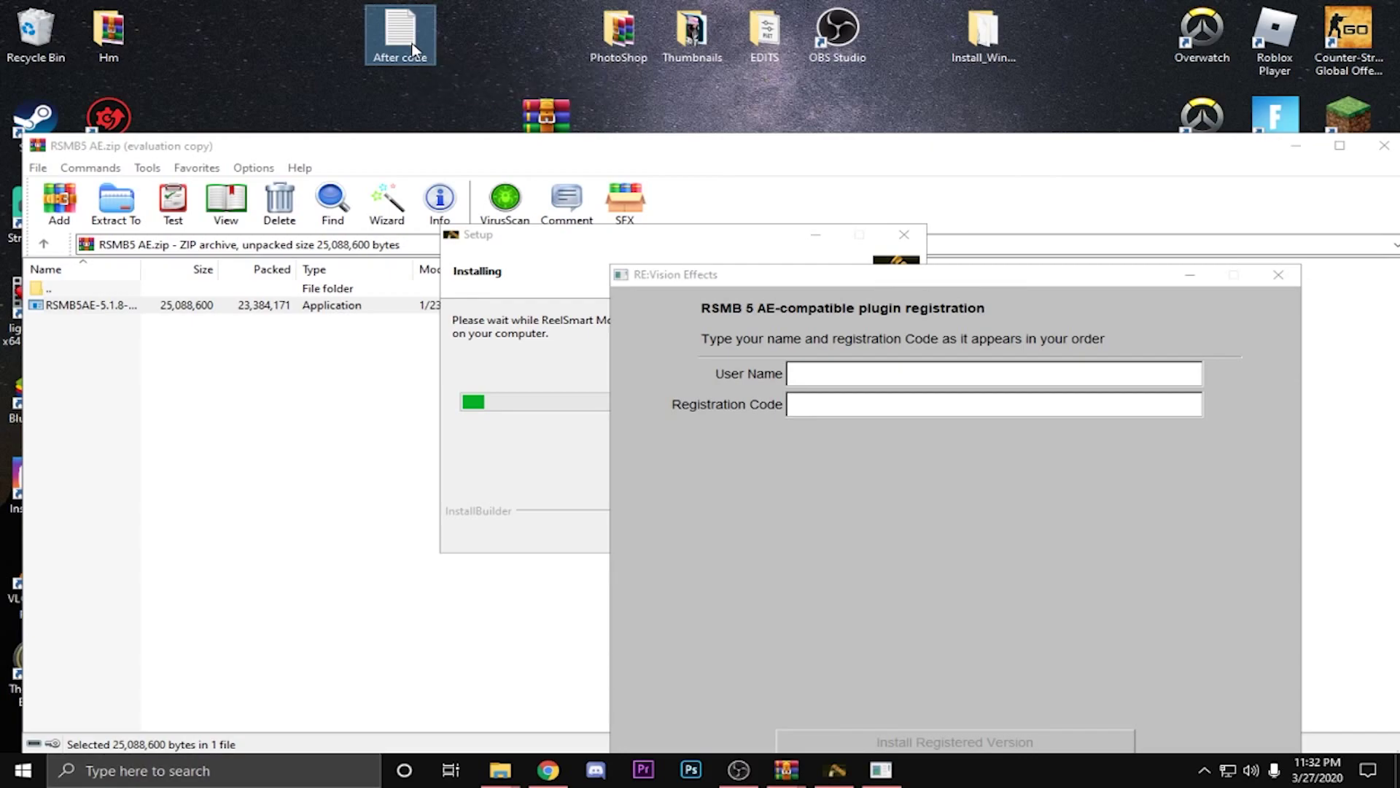
pyautogui.doubleClick(414, 48)
pyautogui.moveTo(507, 224); pyautogui.dragTo(409, 219)
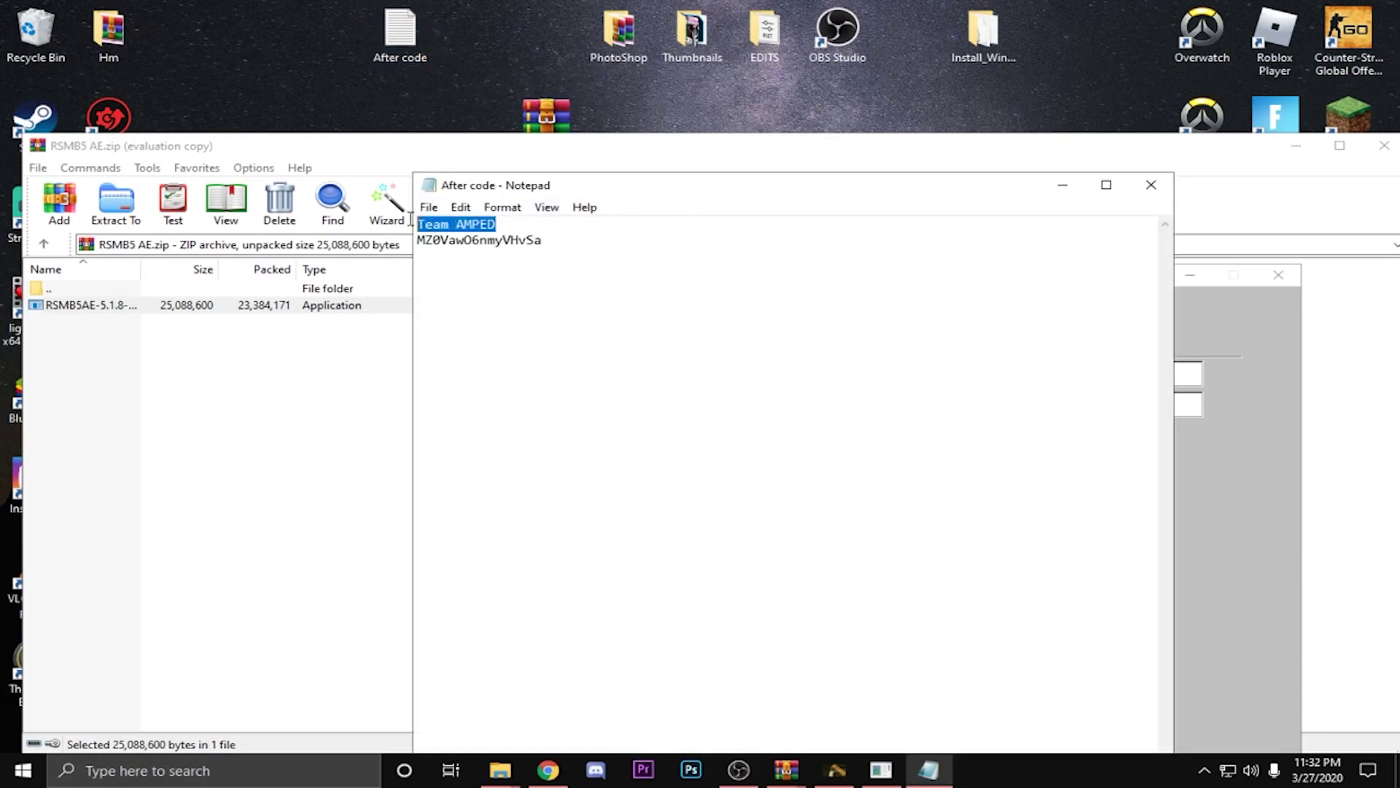
pyautogui.rightClick(438, 231)
pyautogui.click(552, 285)
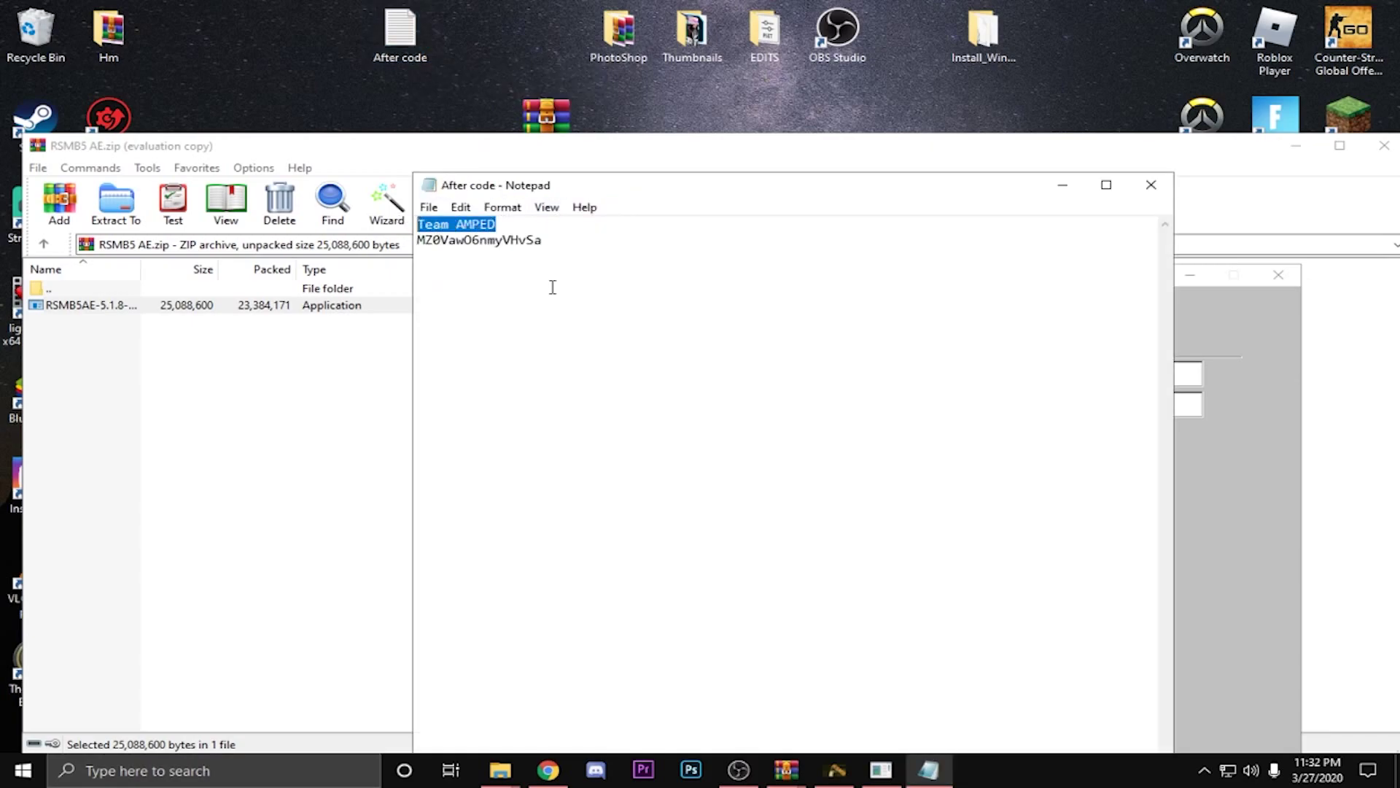
pyautogui.click(1203, 305)
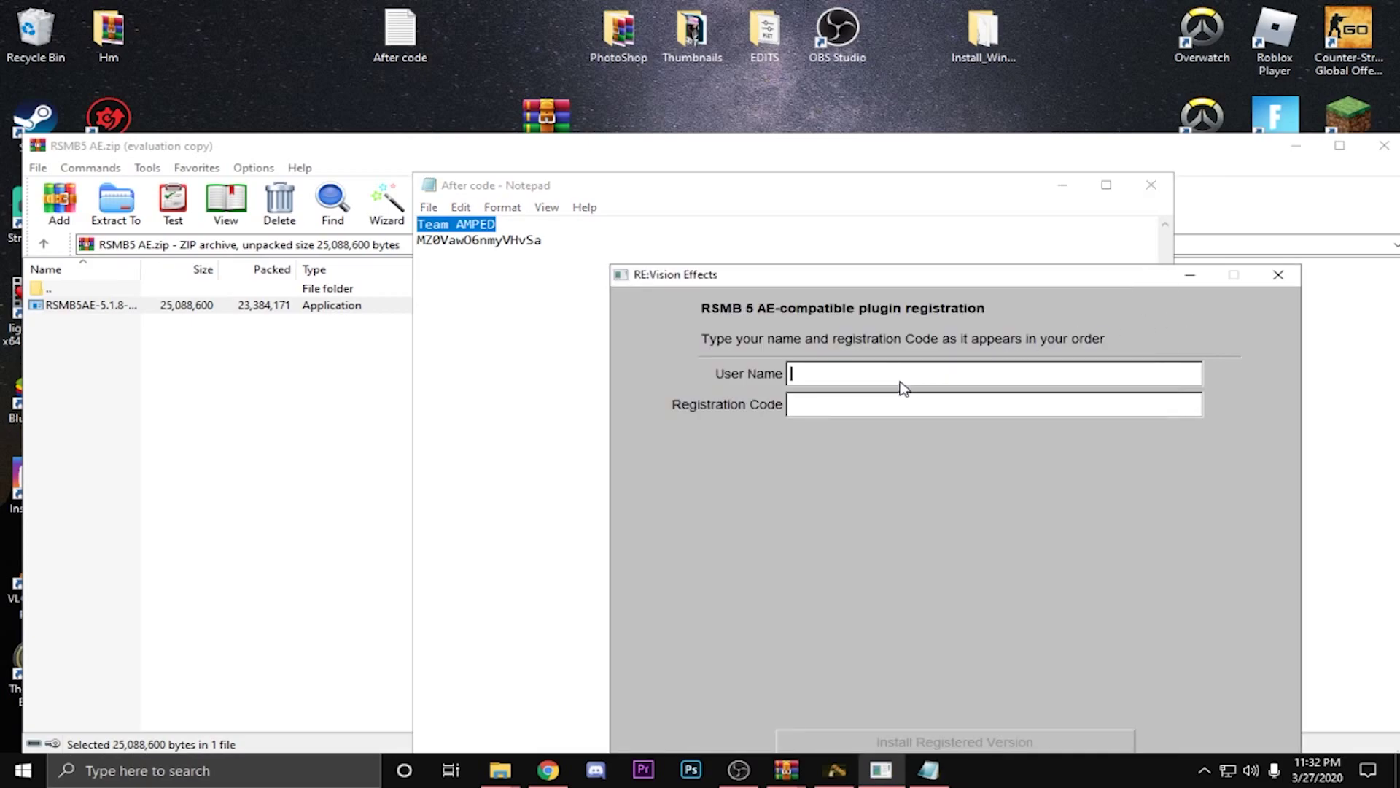
pyautogui.hotkey('ctrl', 'v')
# Copy the registration code from the notes into the Registration Code field.
pyautogui.moveTo(559, 241); pyautogui.dragTo(421, 250)
pyautogui.rightClick(428, 245)
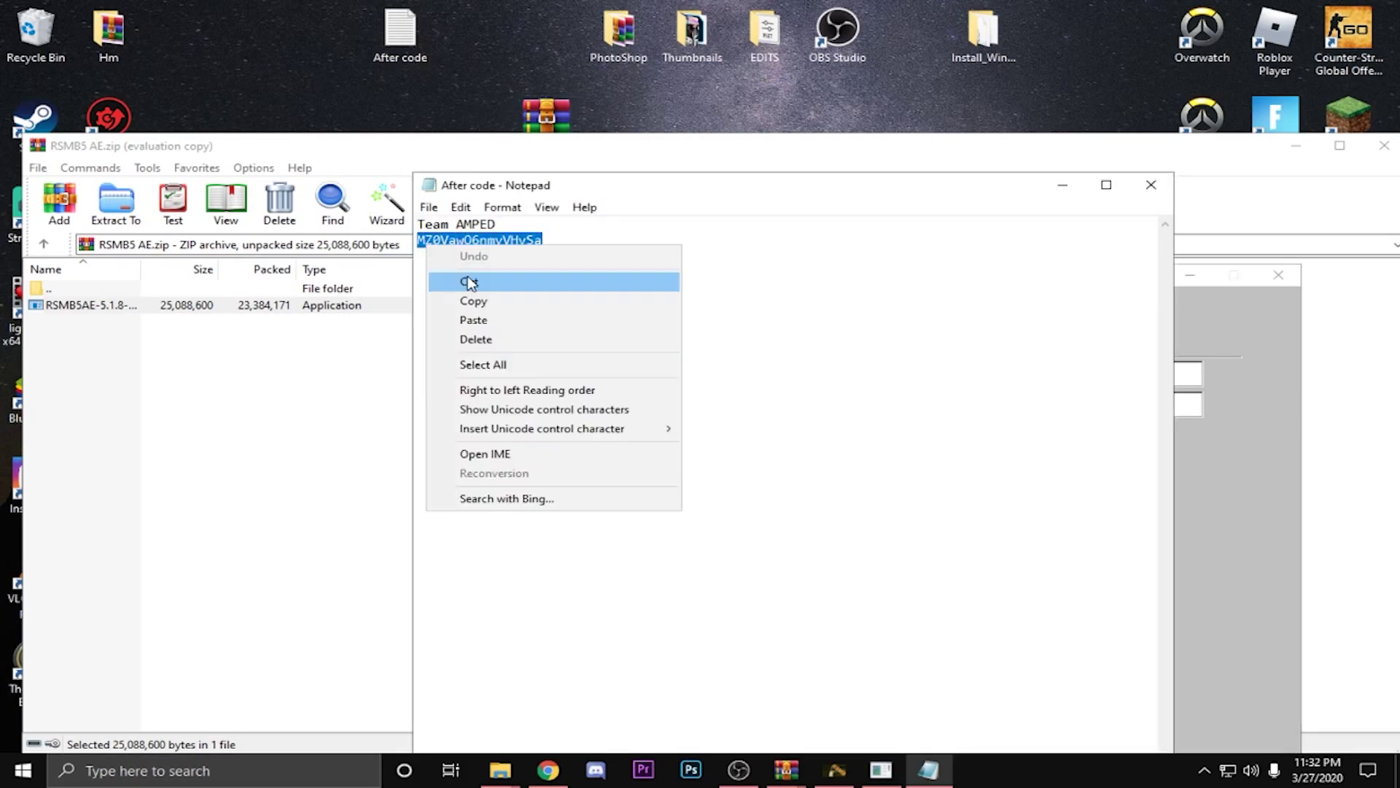
pyautogui.click(515, 303)
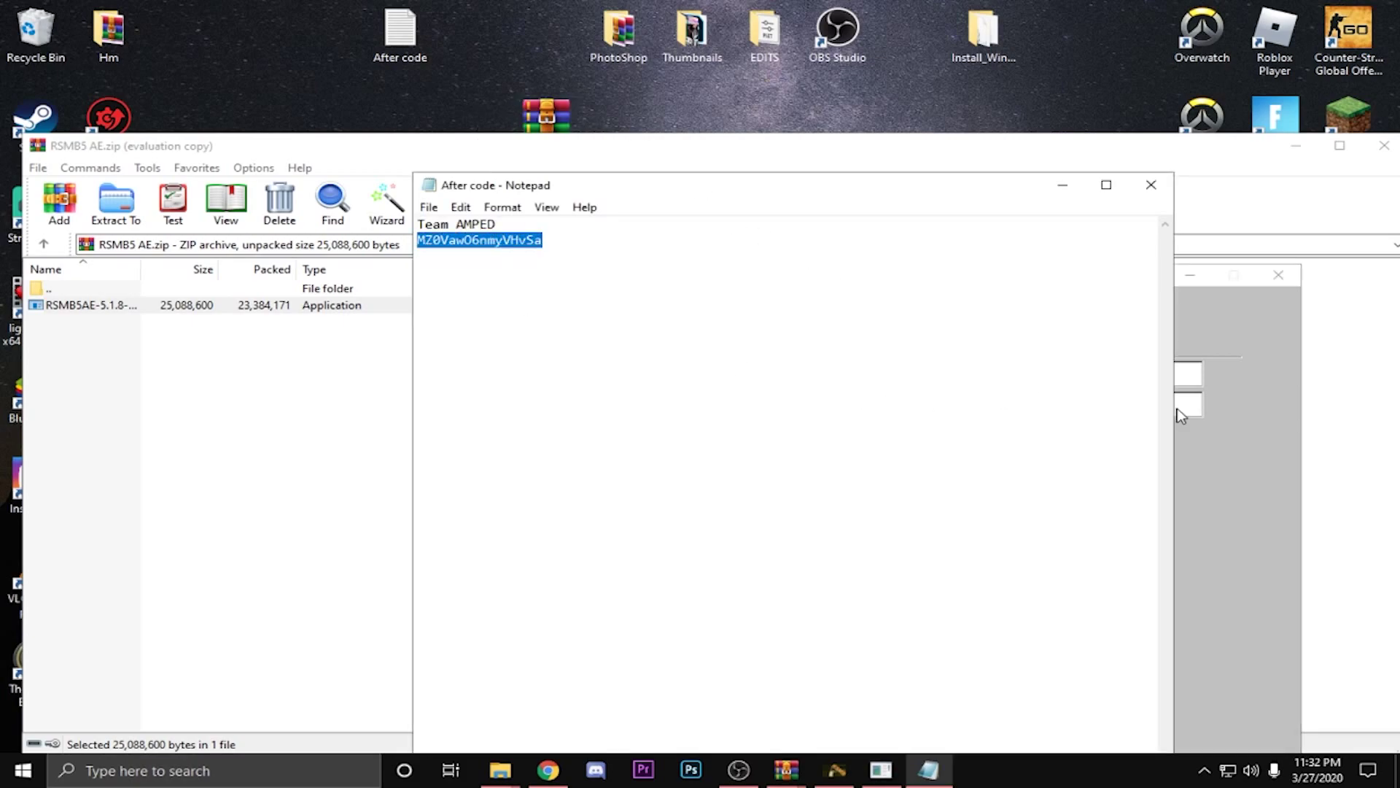
pyautogui.click(1196, 410)
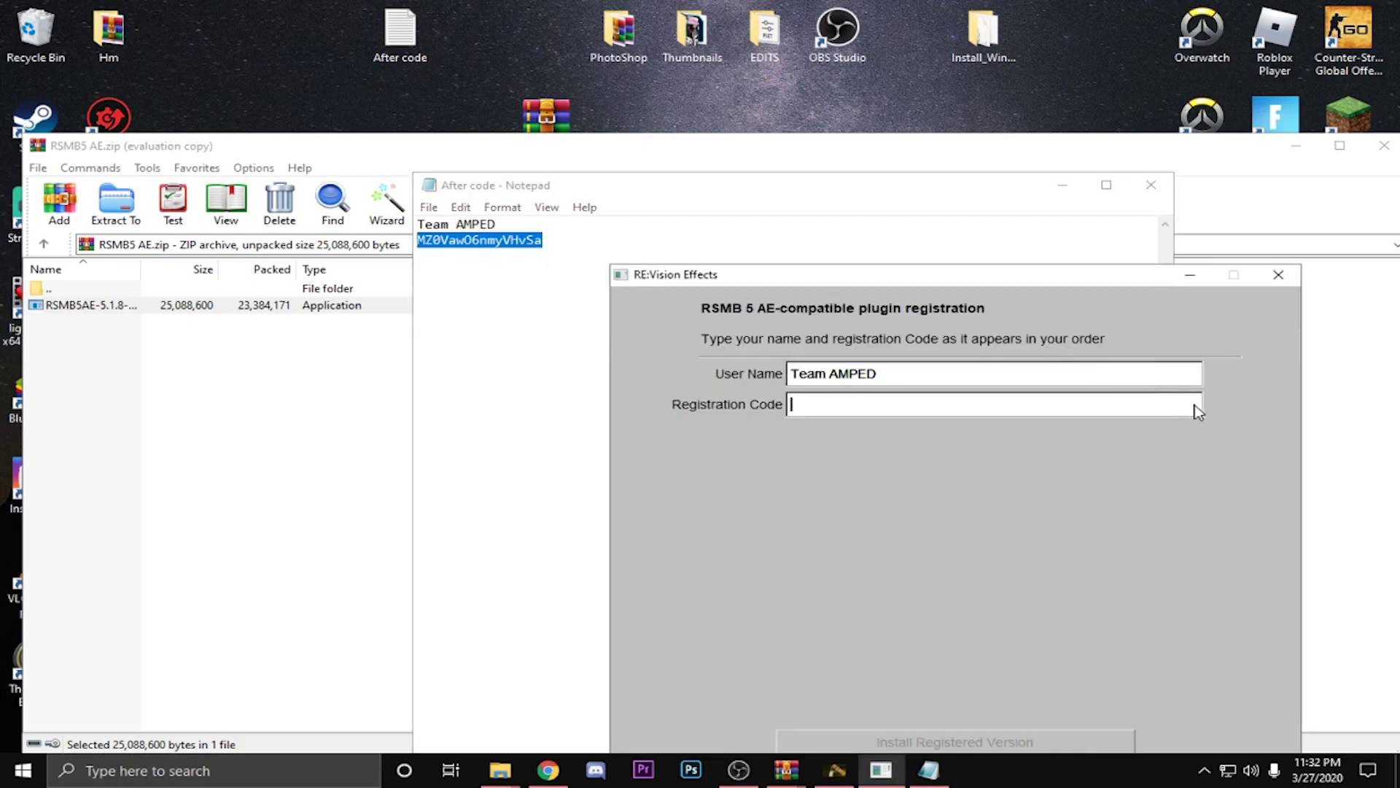
pyautogui.hotkey('ctrl', 'v')
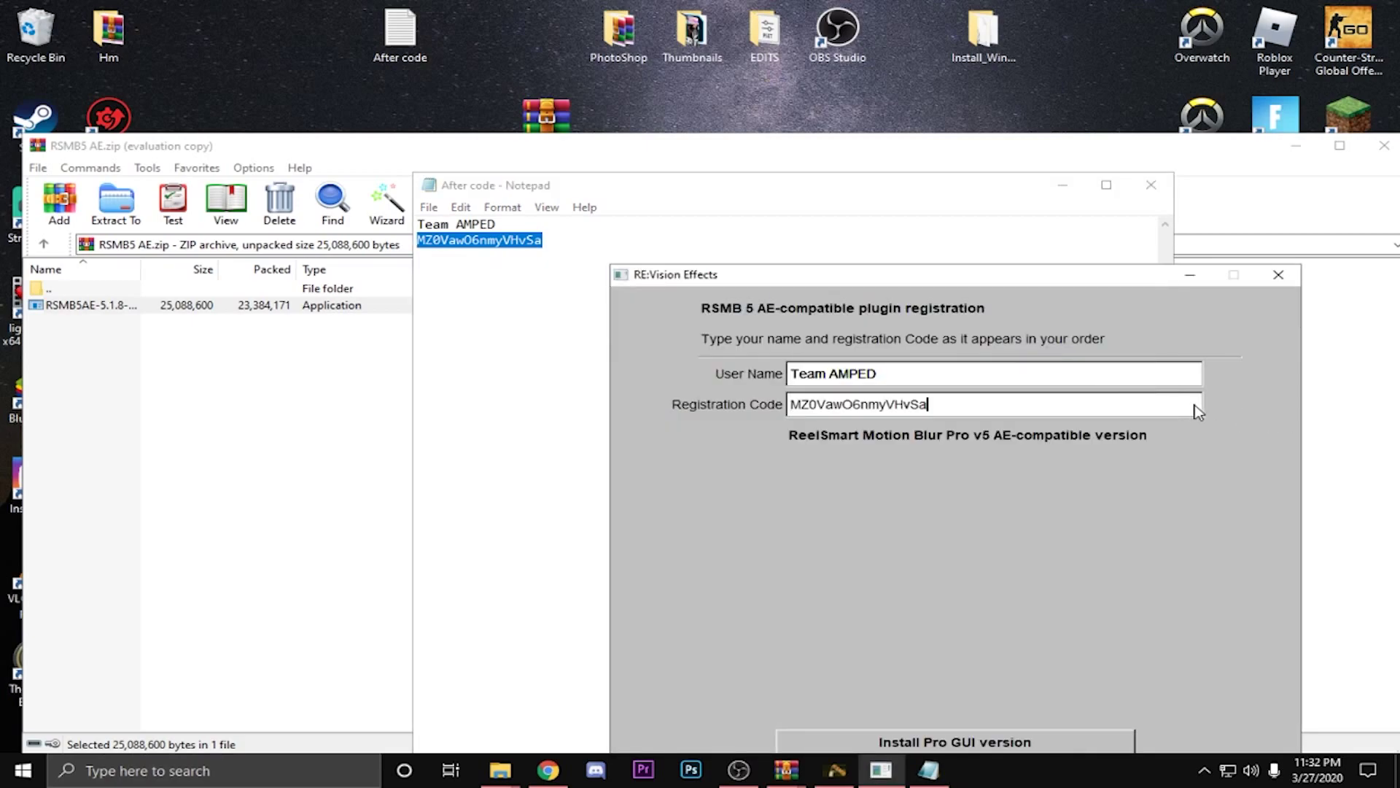
# Install the registered Pro GUI version of ReelSmart Motion Blur.
pyautogui.moveTo(975, 269); pyautogui.dragTo(945, 156)
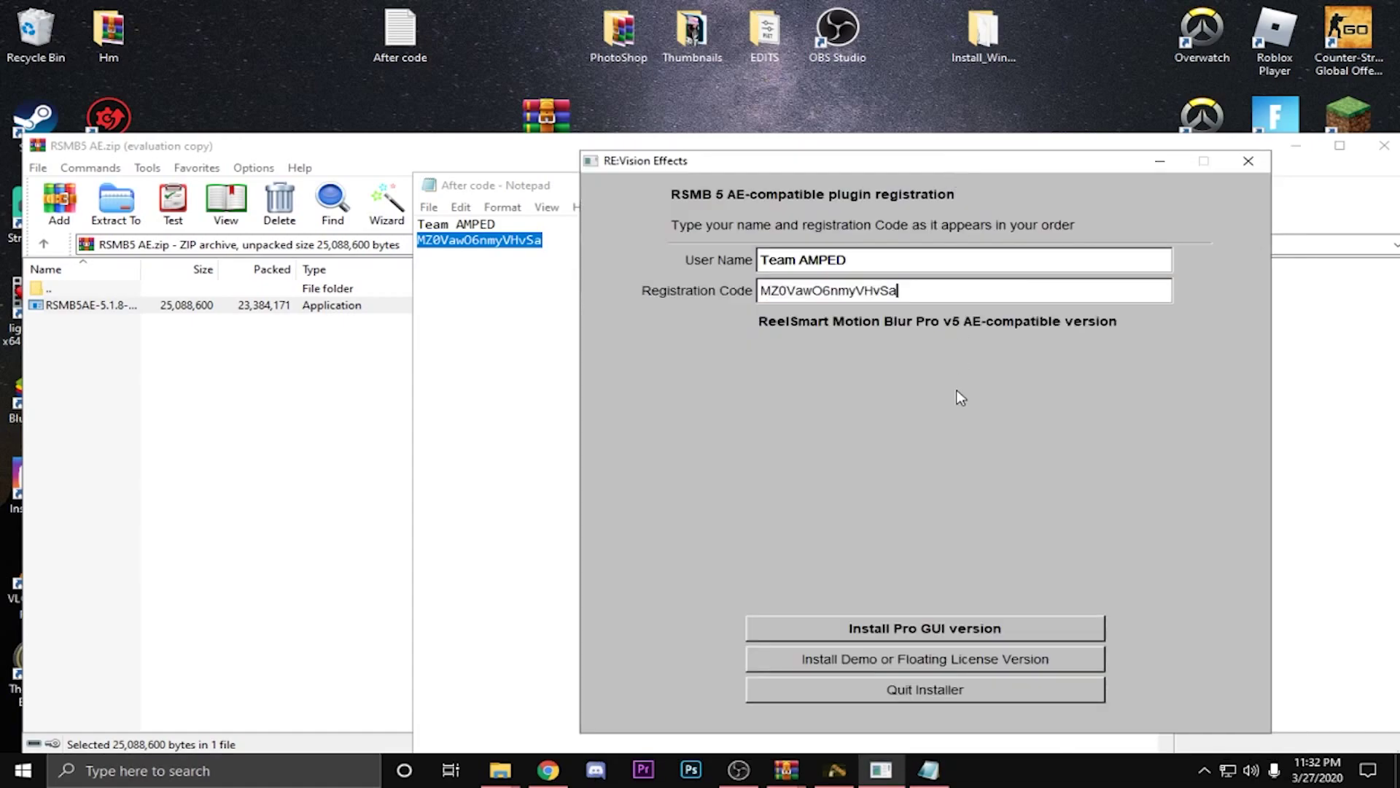
pyautogui.click(984, 632)
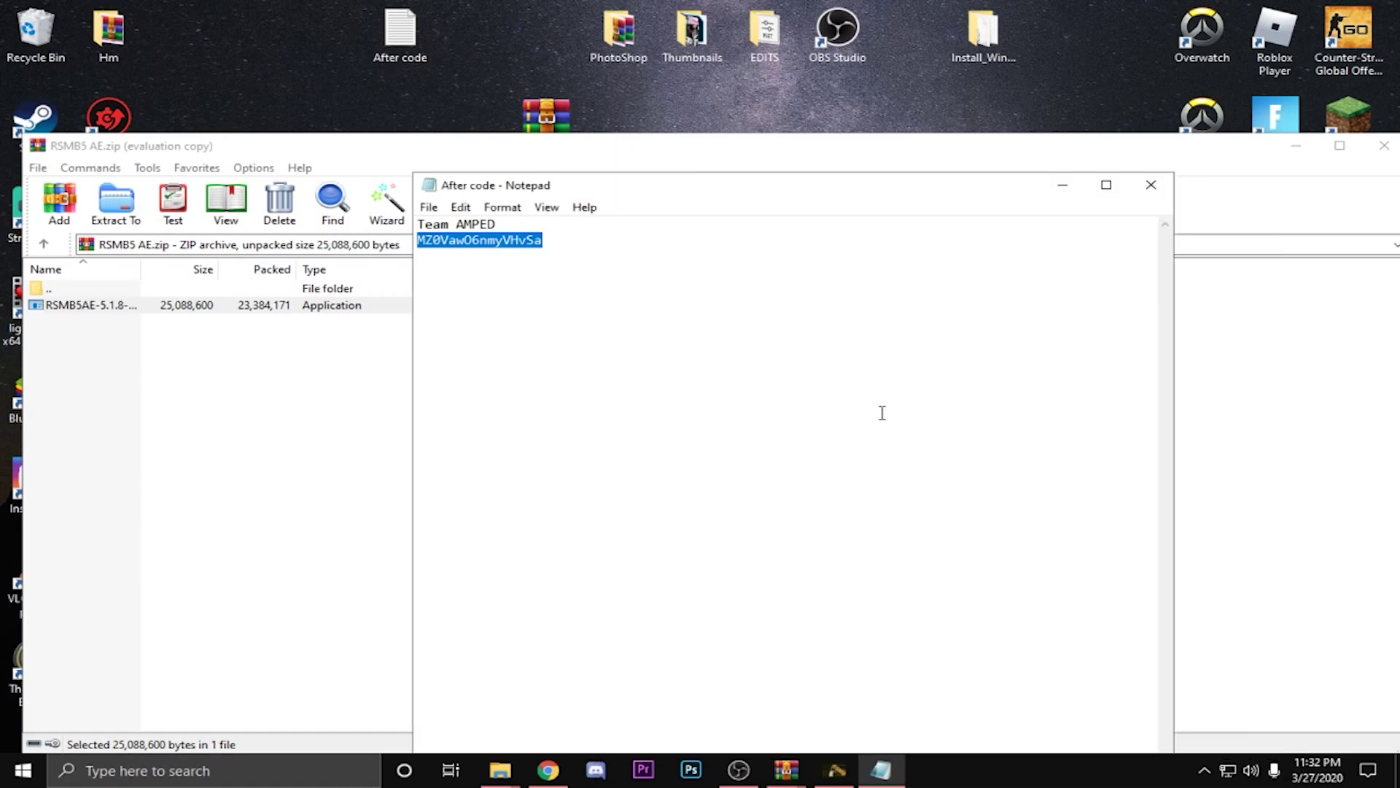
pyautogui.click(836, 770)
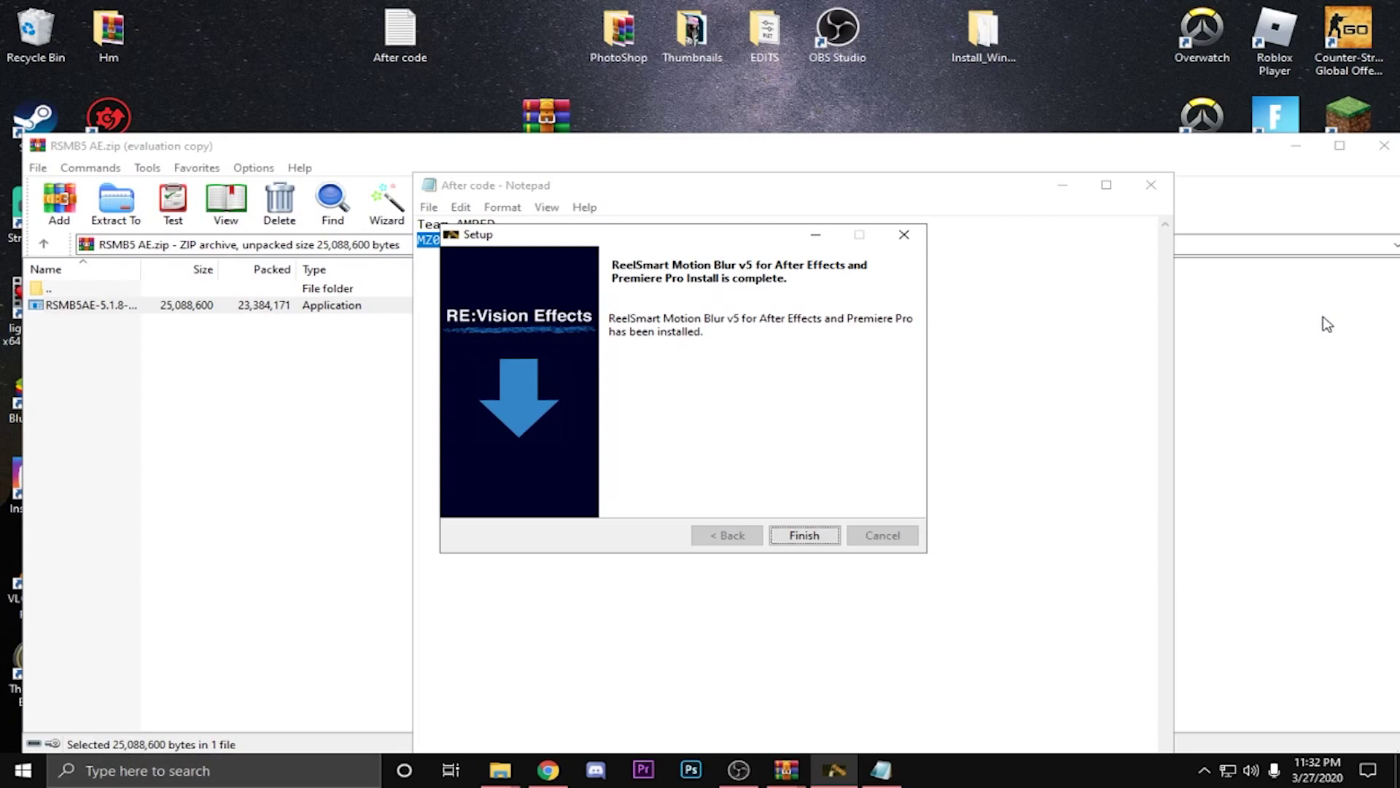
# Finish the installation and close the plugin folder, notes file and archive windows.
pyautogui.click(812, 537)
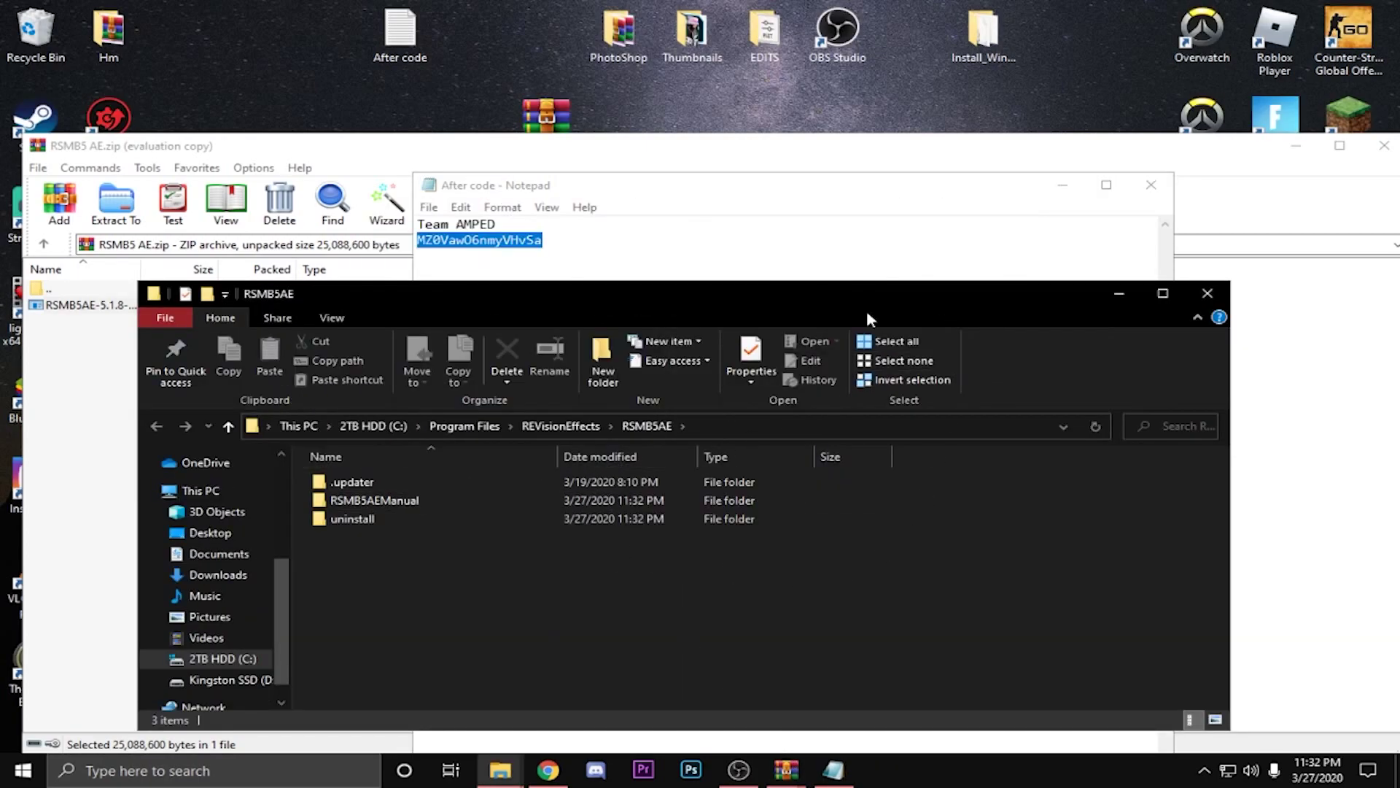
pyautogui.click(1206, 294)
pyautogui.click(1151, 185)
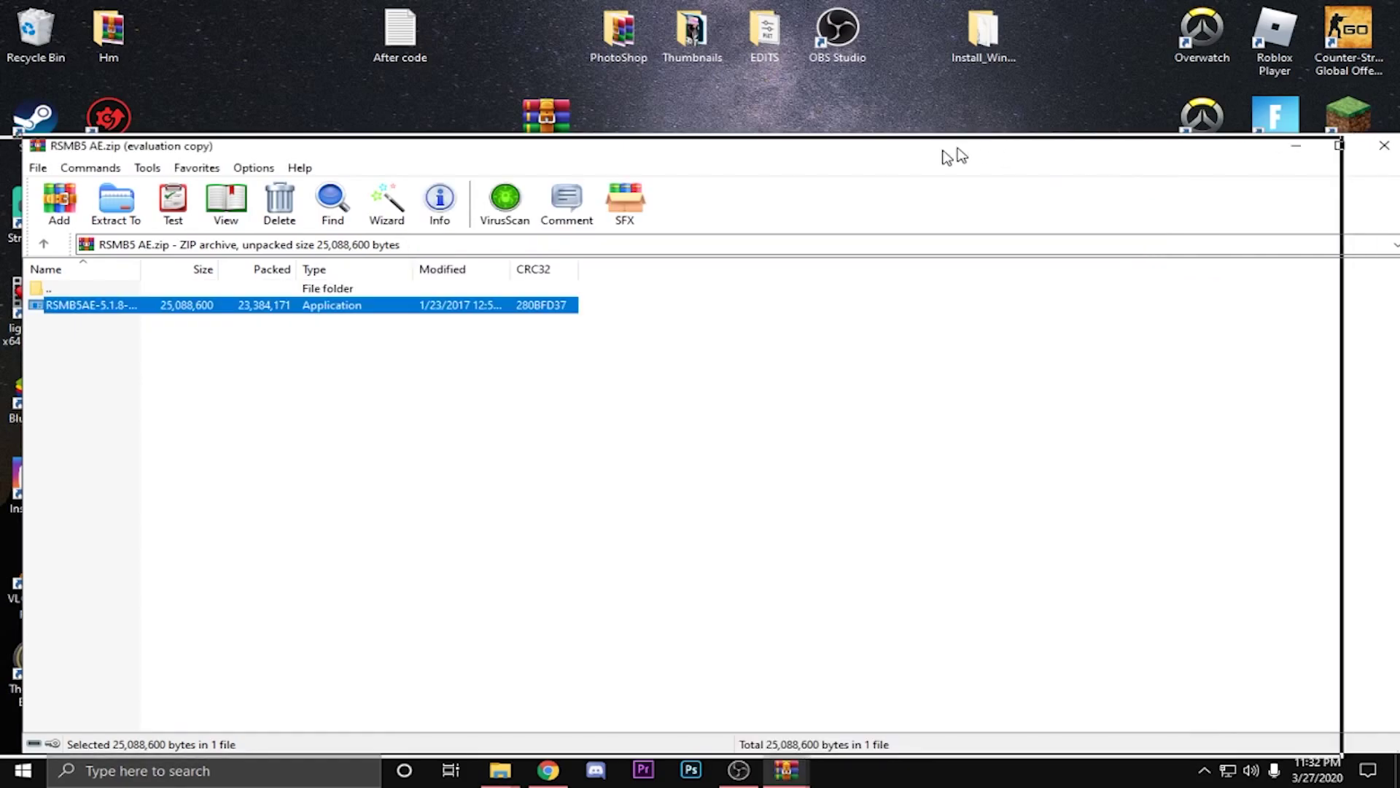
pyautogui.click(1261, 160)
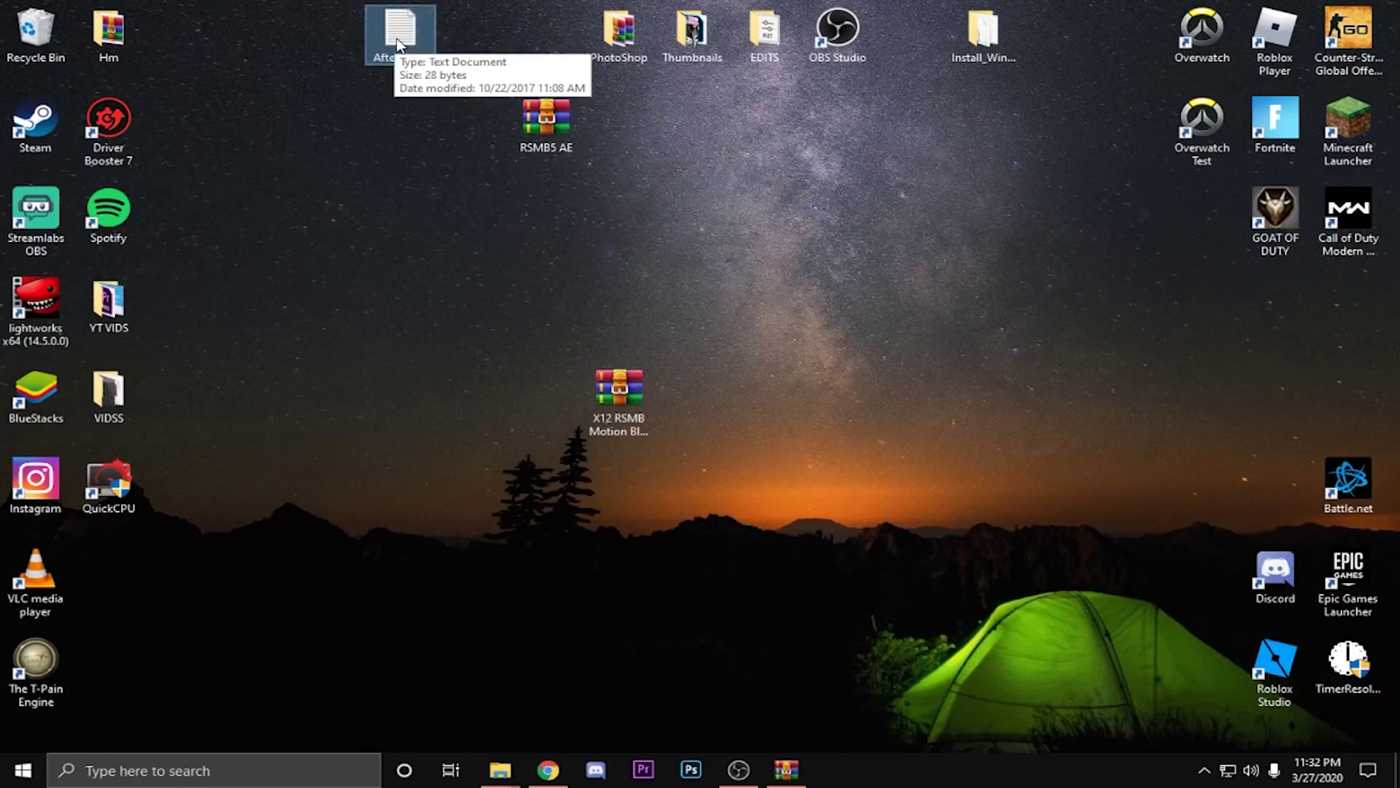
# Delete the After code notes file and RSMB5 AE archive from the desktop.
pyautogui.moveTo(391, 32); pyautogui.dragTo(471, 129)
pyautogui.moveTo(361, 207); pyautogui.dragTo(594, 116)
pyautogui.rightClick(592, 129)
pyautogui.click(385, 179)
pyautogui.moveTo(398, 170); pyautogui.dragTo(580, 96)
pyautogui.rightClick(548, 121)
pyautogui.click(646, 368)
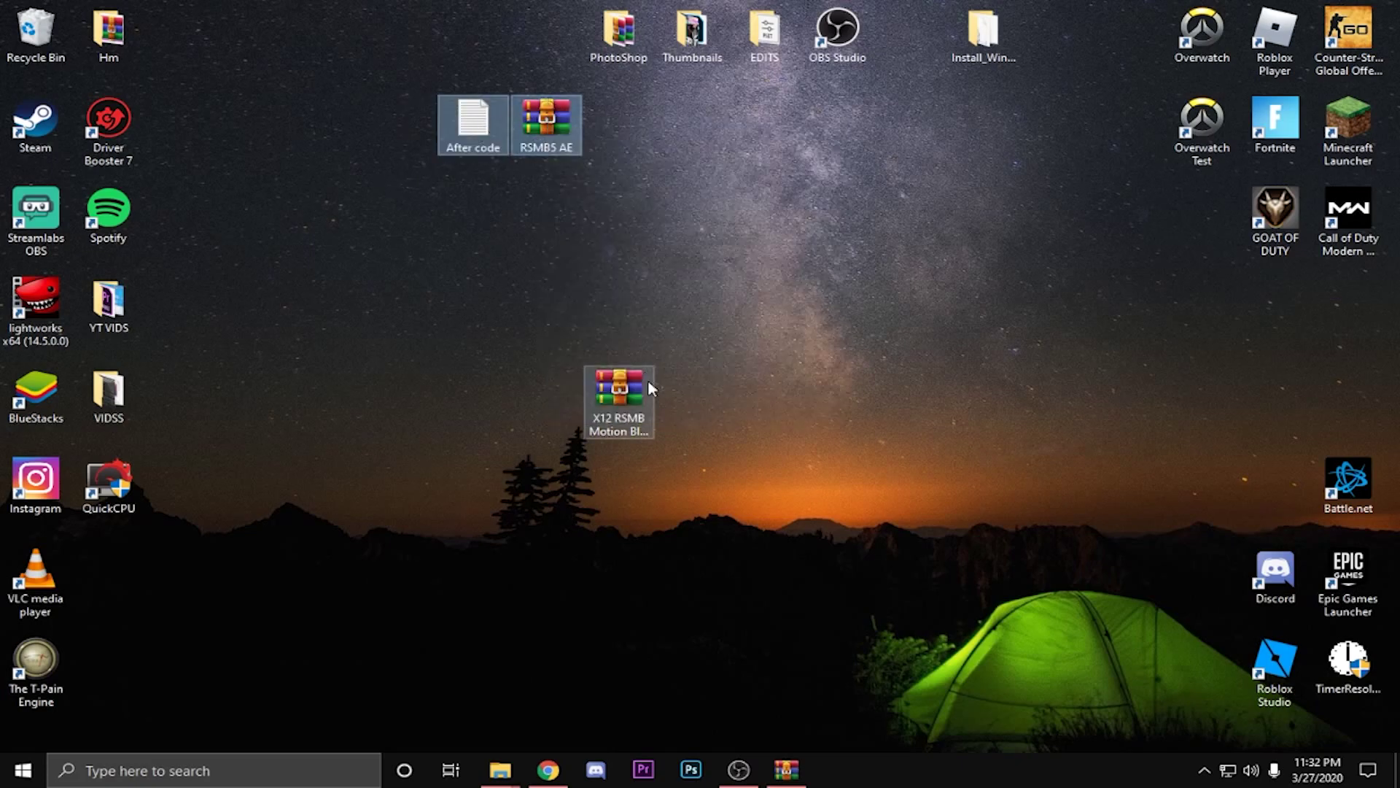
# Close the remaining motion blur archive window and launch Premiere Pro.
pyautogui.moveTo(628, 416); pyautogui.dragTo(114, 602)
pyautogui.press('Return')
pyautogui.click(1384, 145)
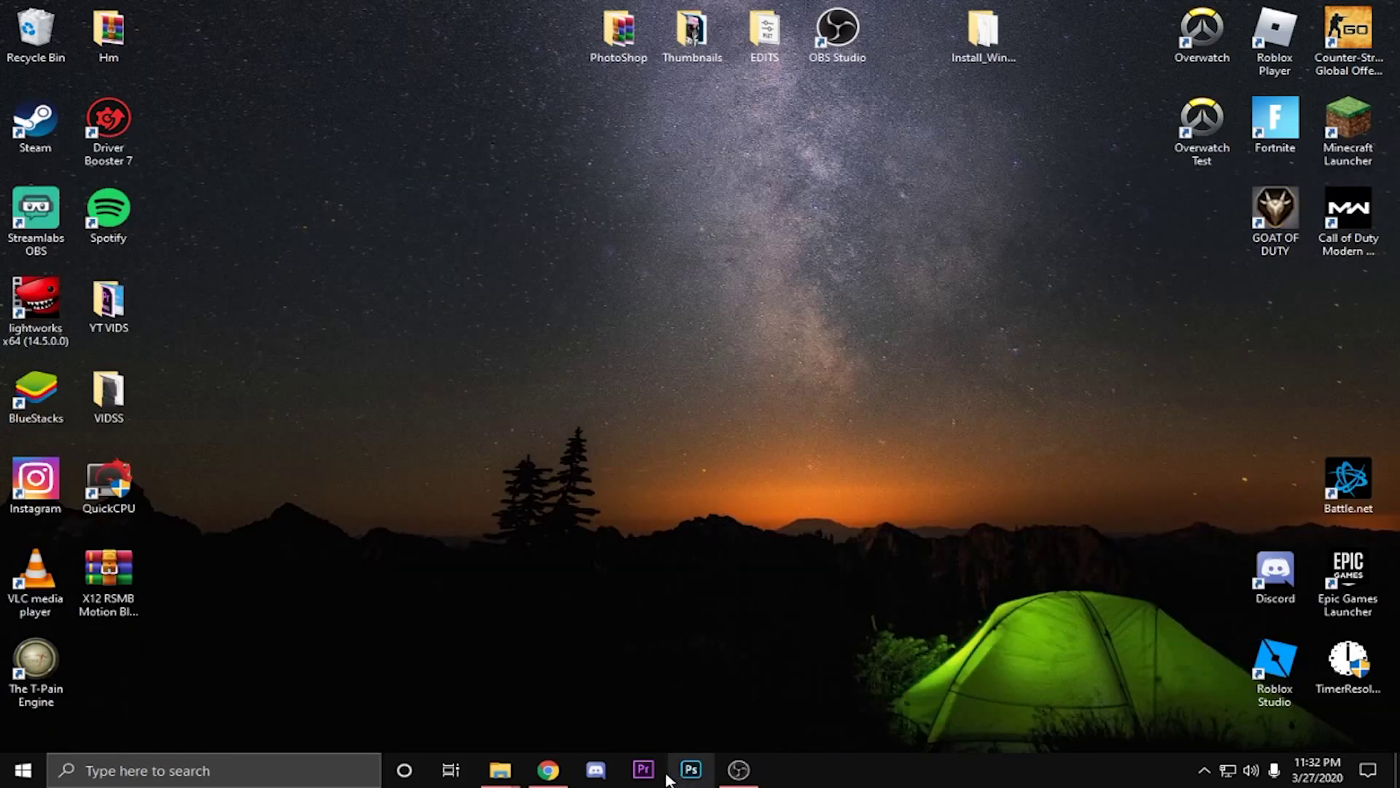
pyautogui.click(640, 773)
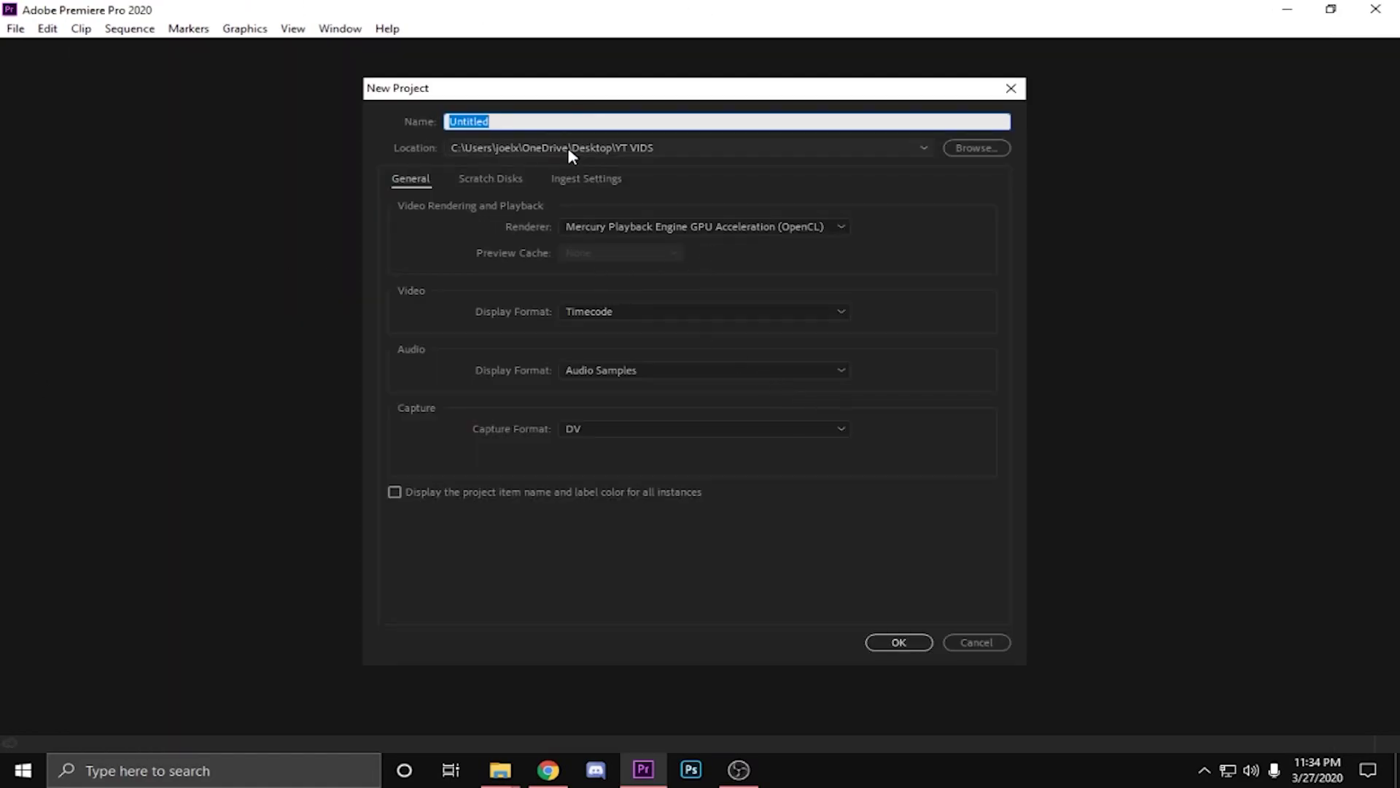
# Name the new project rsmb and review the renderer choices.
pyautogui.press('BackSpace')
pyautogui.write('rsmb')
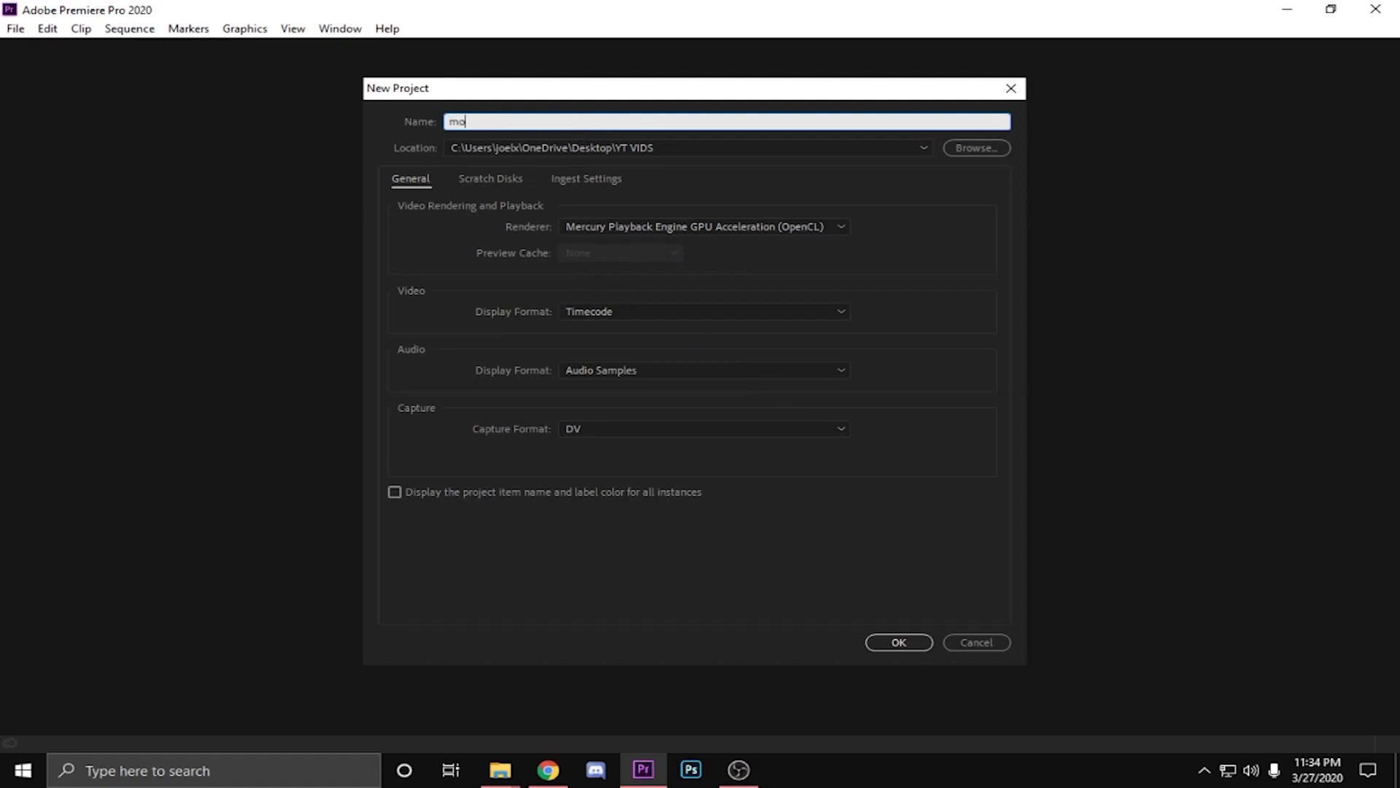
pyautogui.click(737, 232)
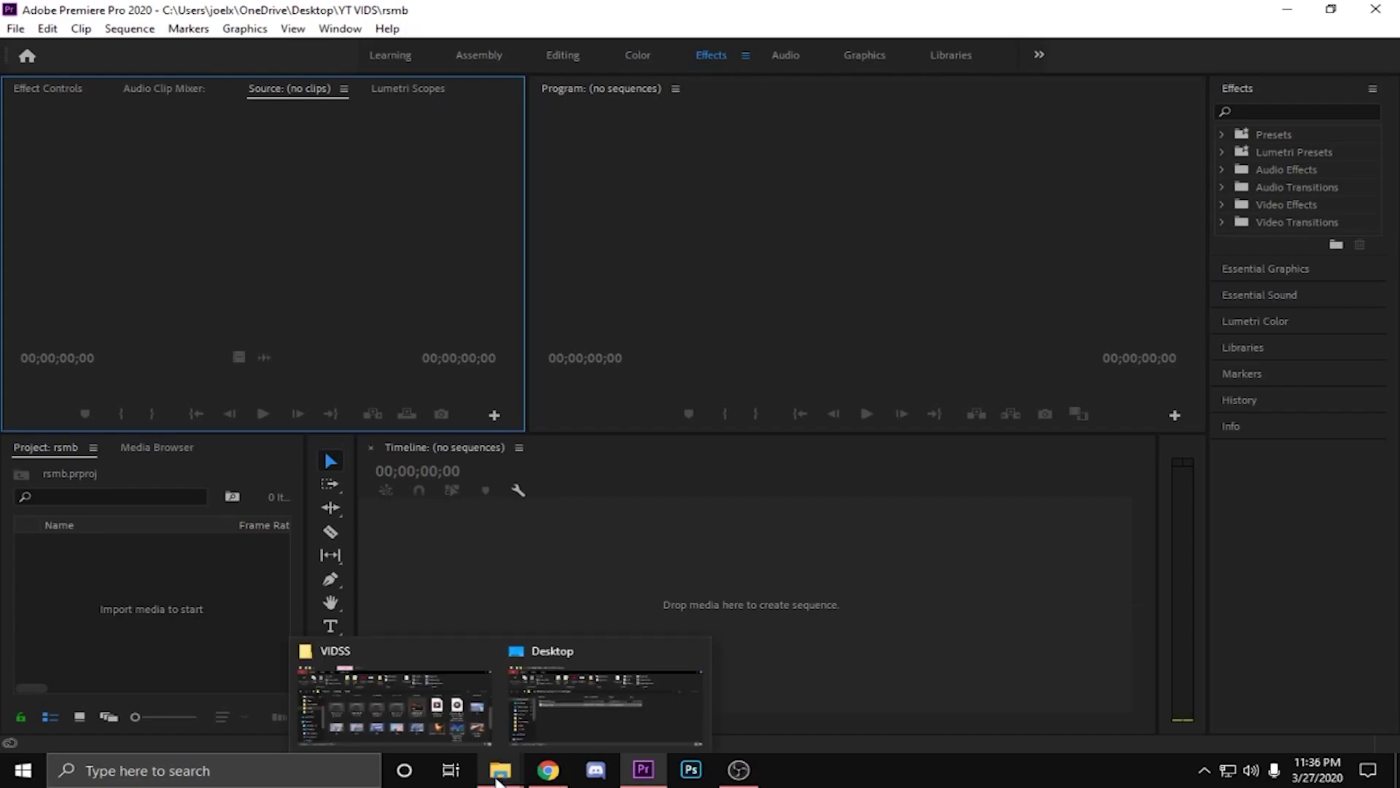
# Open the Clips folder of Fortnite recordings in File Explorer beside Premiere.
pyautogui.click(500, 772)
pyautogui.click(429, 699)
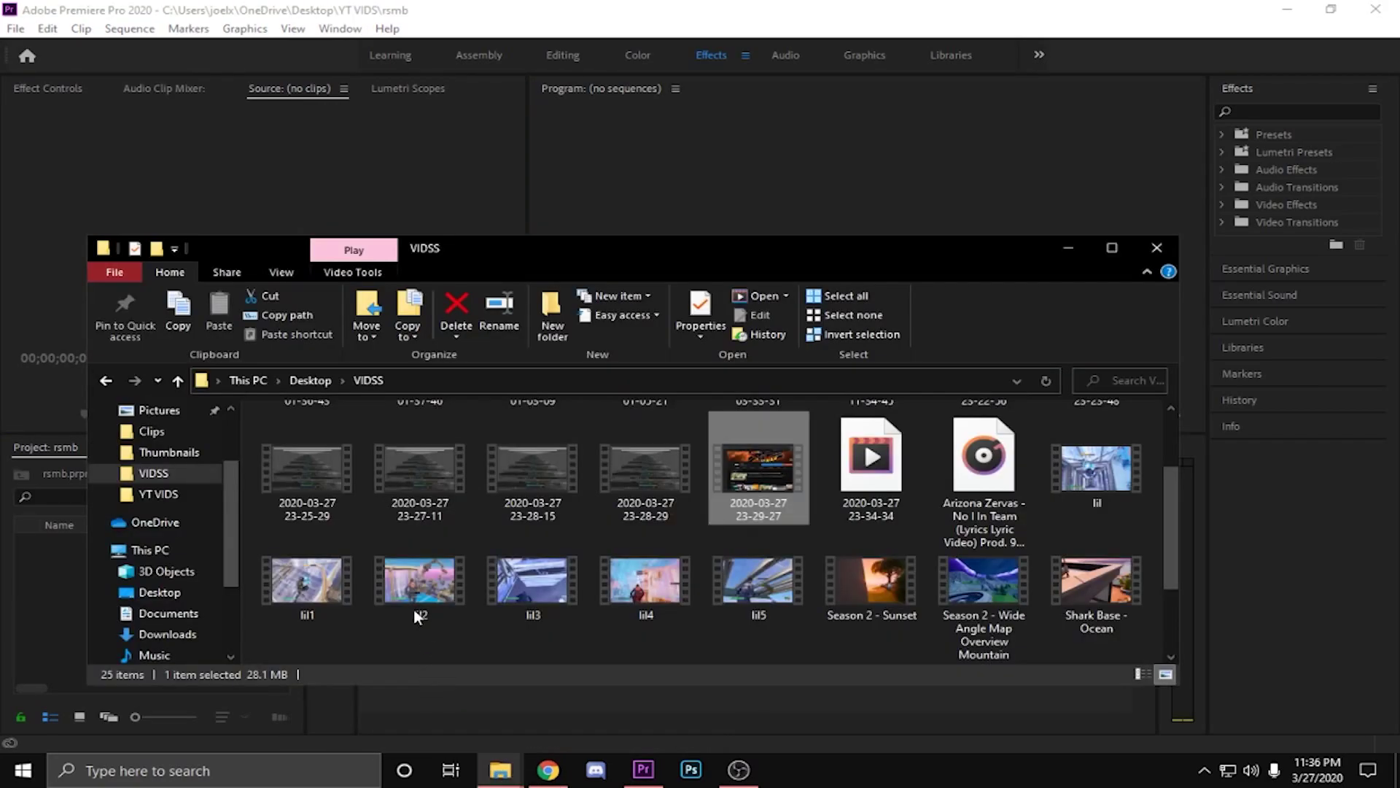
pyautogui.click(183, 474)
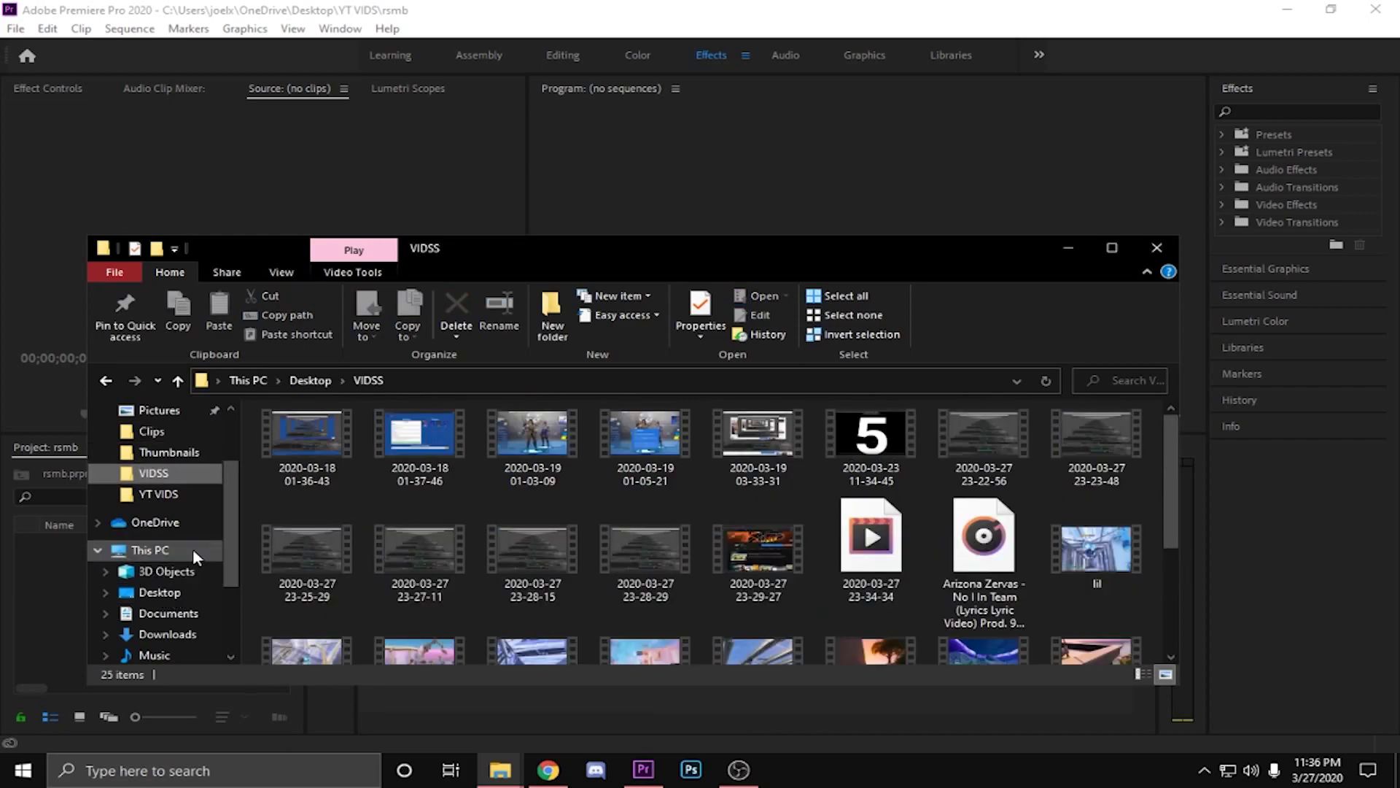
pyautogui.scroll(-1, 165, 535)
pyautogui.hotkey('alt', 'Left')
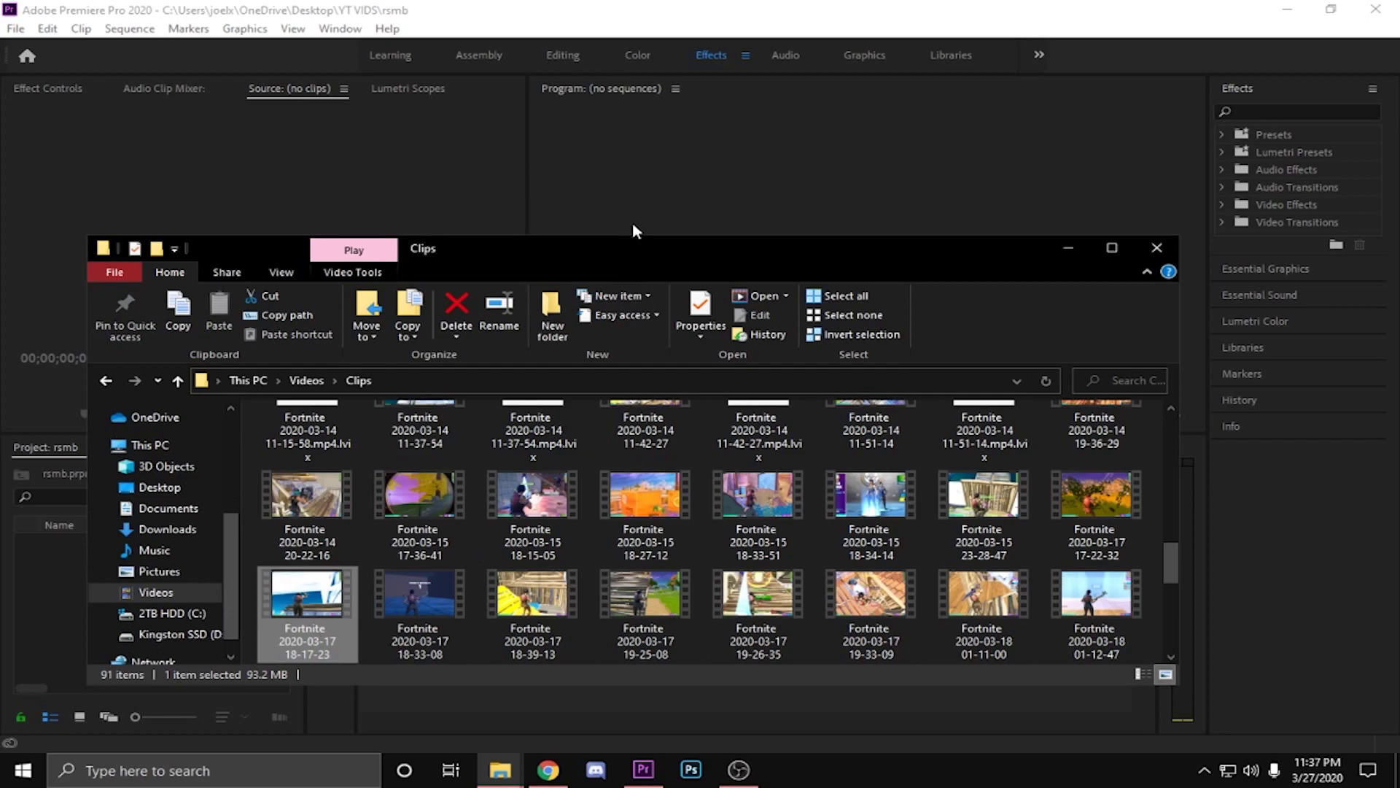
pyautogui.moveTo(632, 246); pyautogui.dragTo(871, 157)
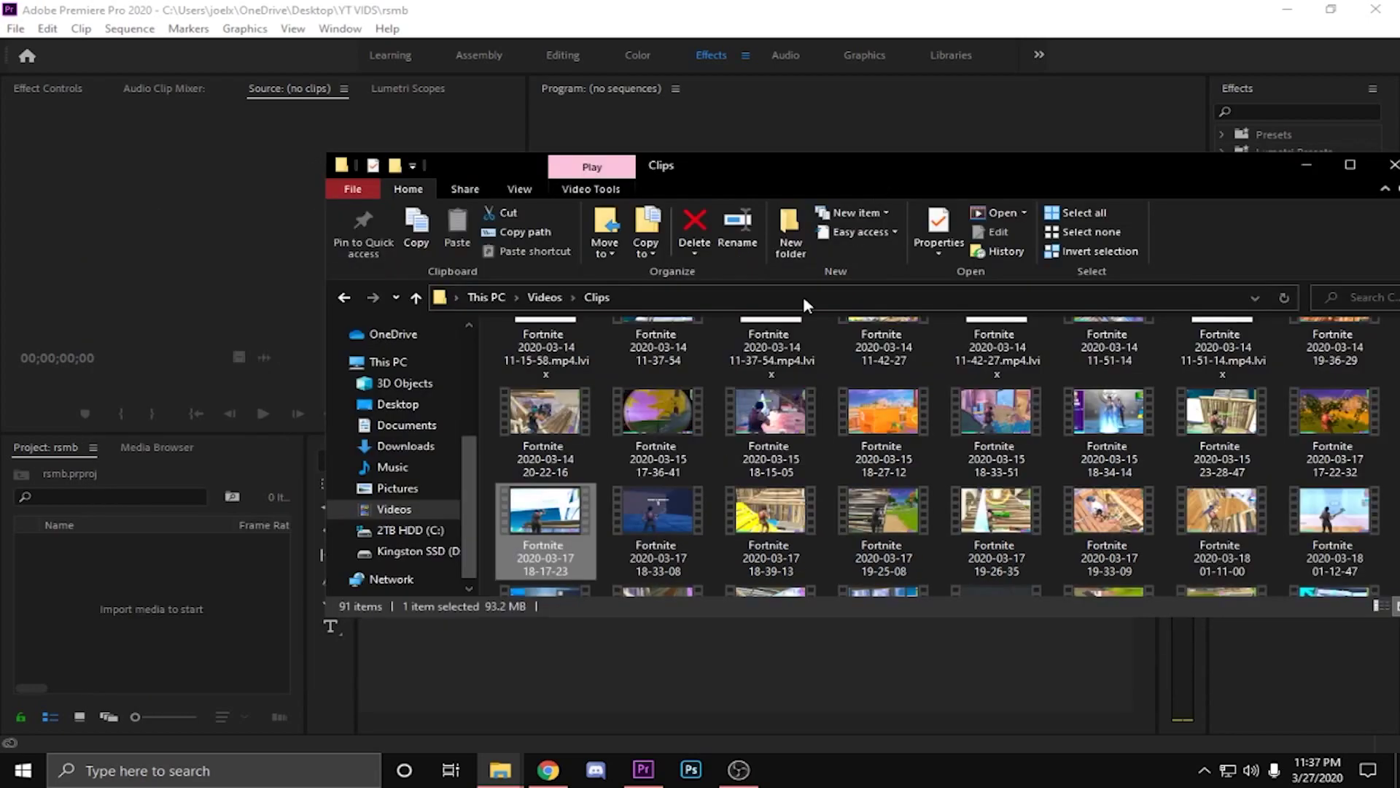
# Import the Fortnite clip, close the Clips folder, and create a sequence from the clip.
pyautogui.moveTo(523, 525); pyautogui.dragTo(141, 597)
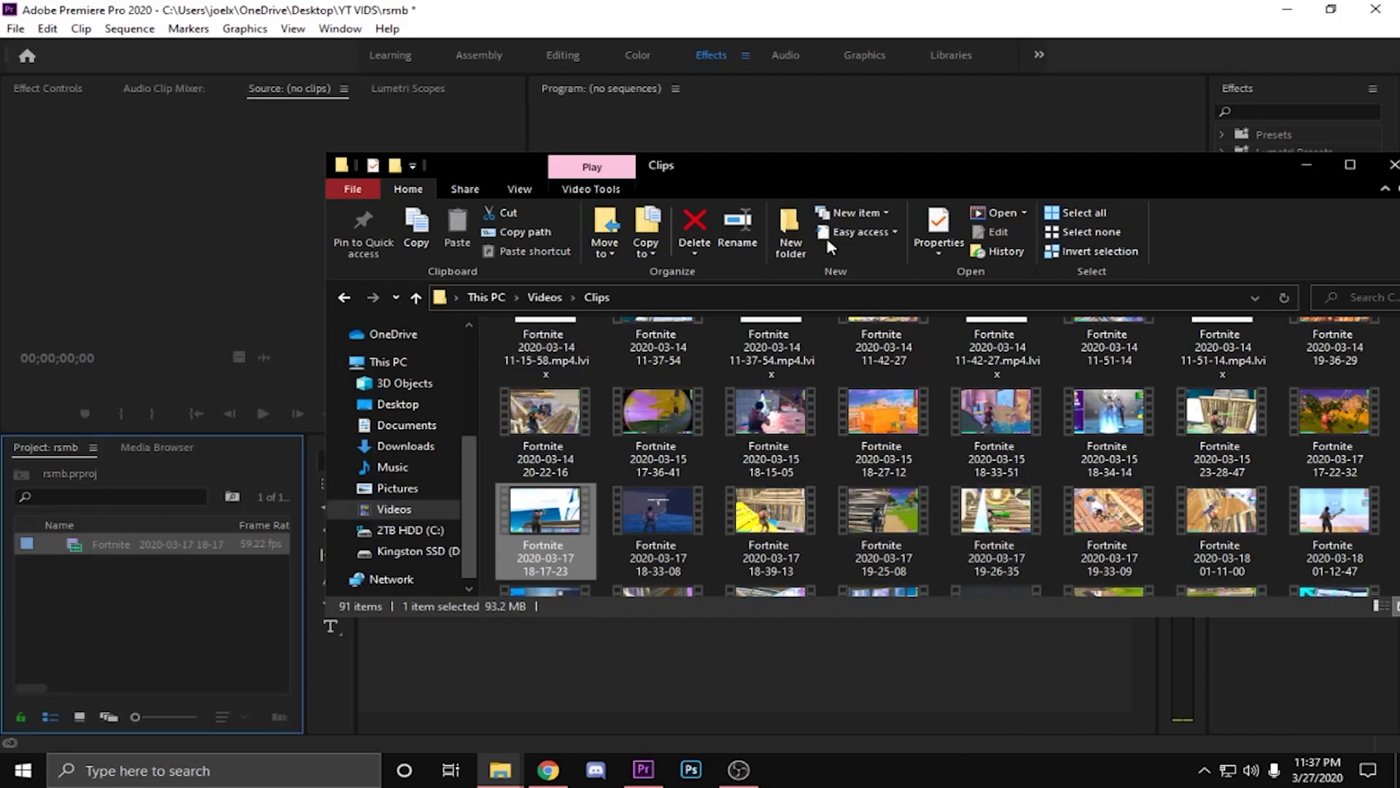
pyautogui.moveTo(992, 158); pyautogui.dragTo(722, 164)
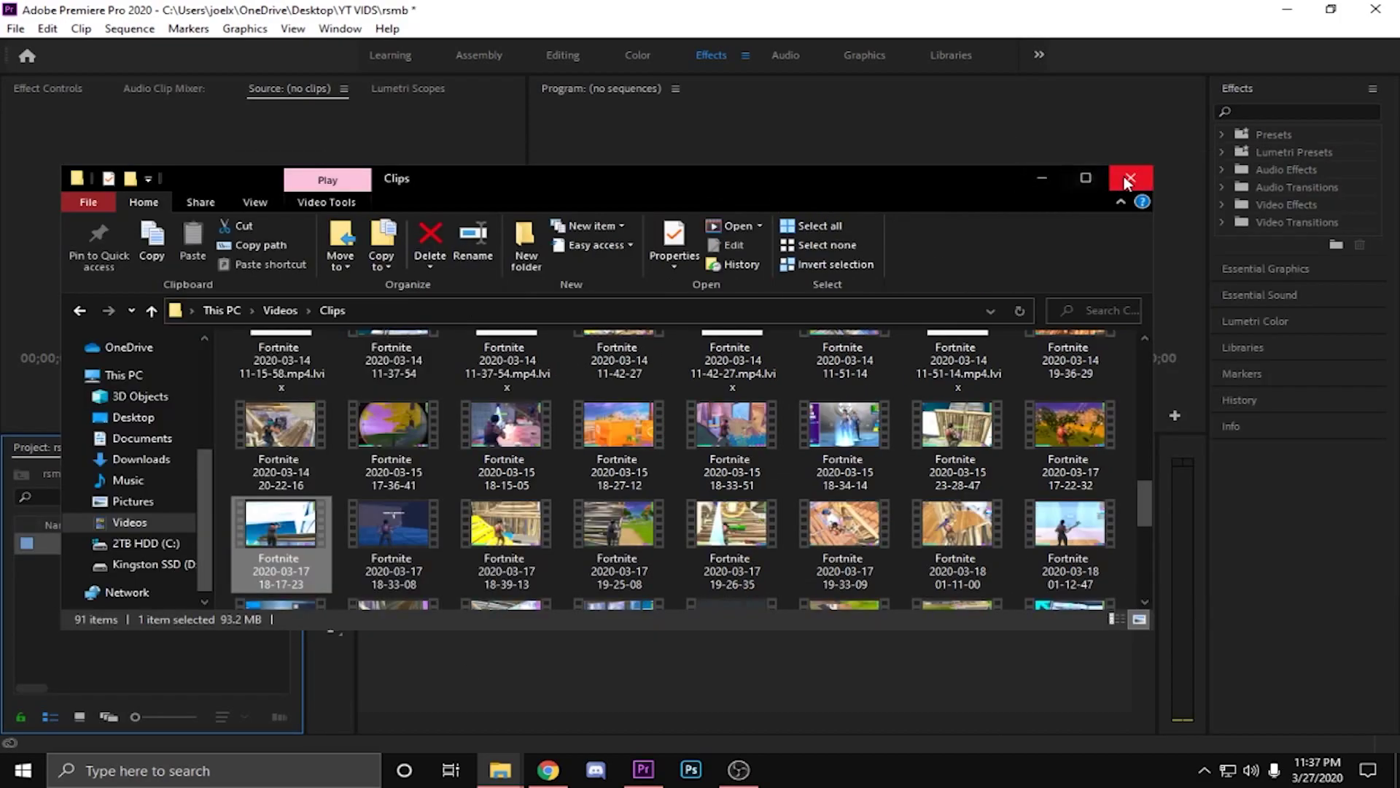
pyautogui.click(1131, 166)
pyautogui.moveTo(126, 546)
pyautogui.mouseDown()
pyautogui.moveTo(491, 568)
pyautogui.moveTo(610, 507)
pyautogui.mouseUp()
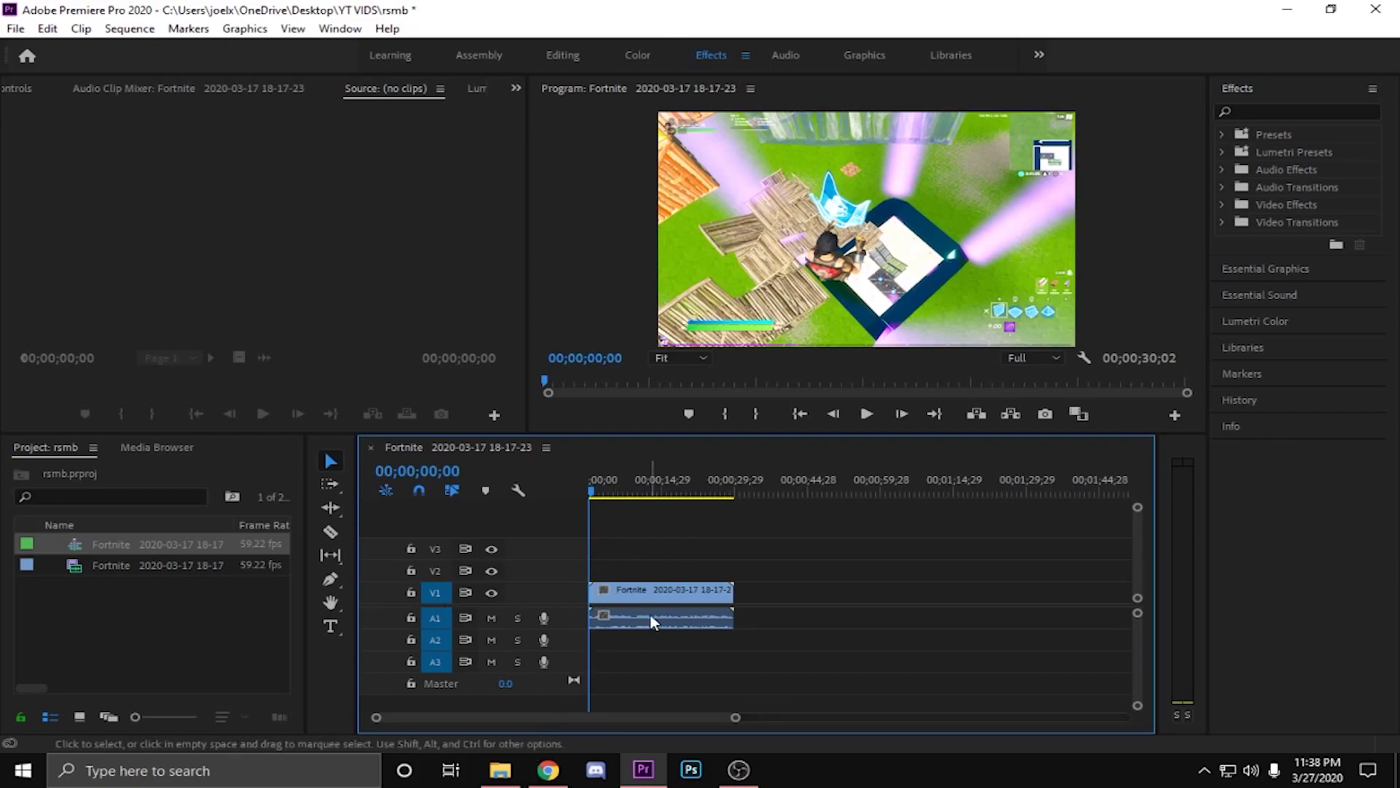
# Mute the A1 audio track, preview the Fortnite sequence, and rewind the playhead to the start.
pyautogui.click(489, 619)
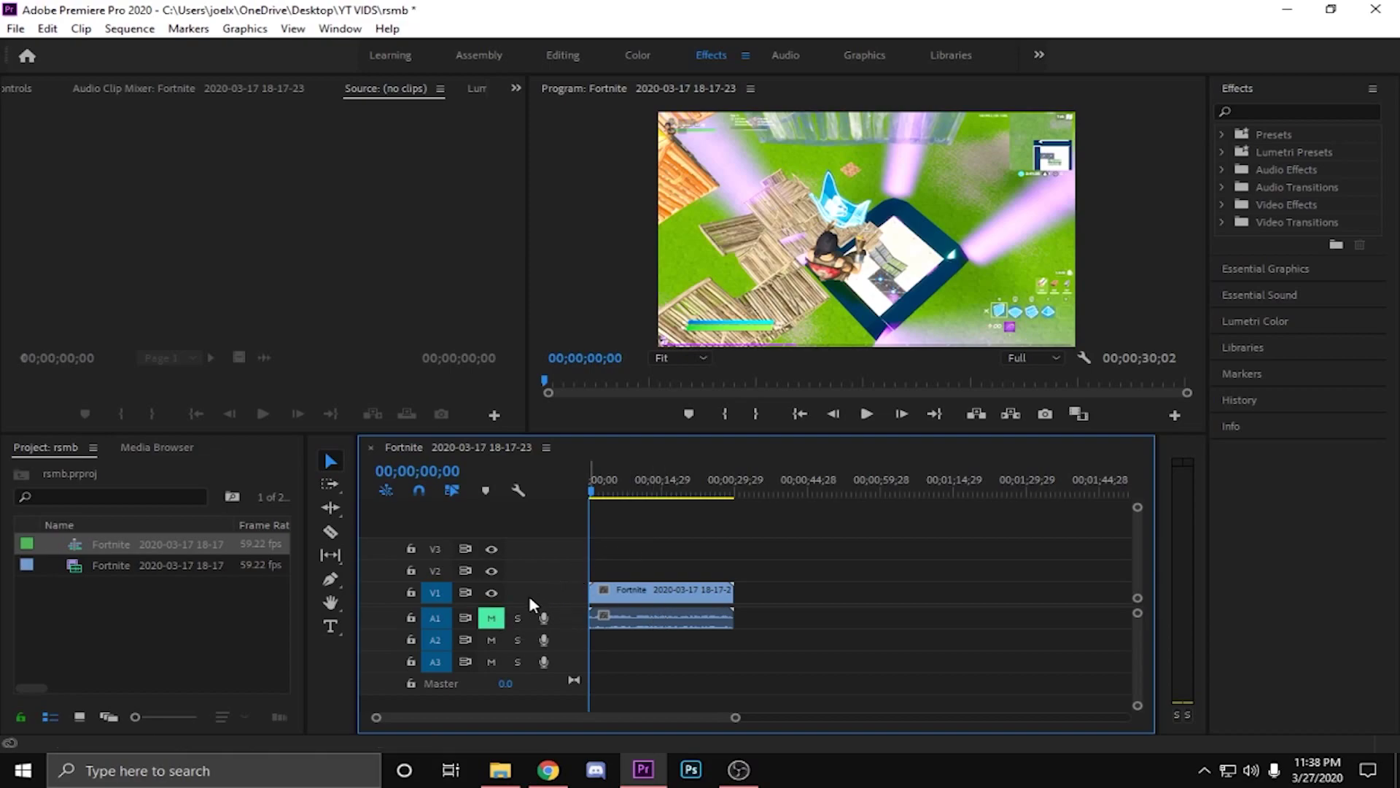
pyautogui.click(491, 620)
pyautogui.press('space')
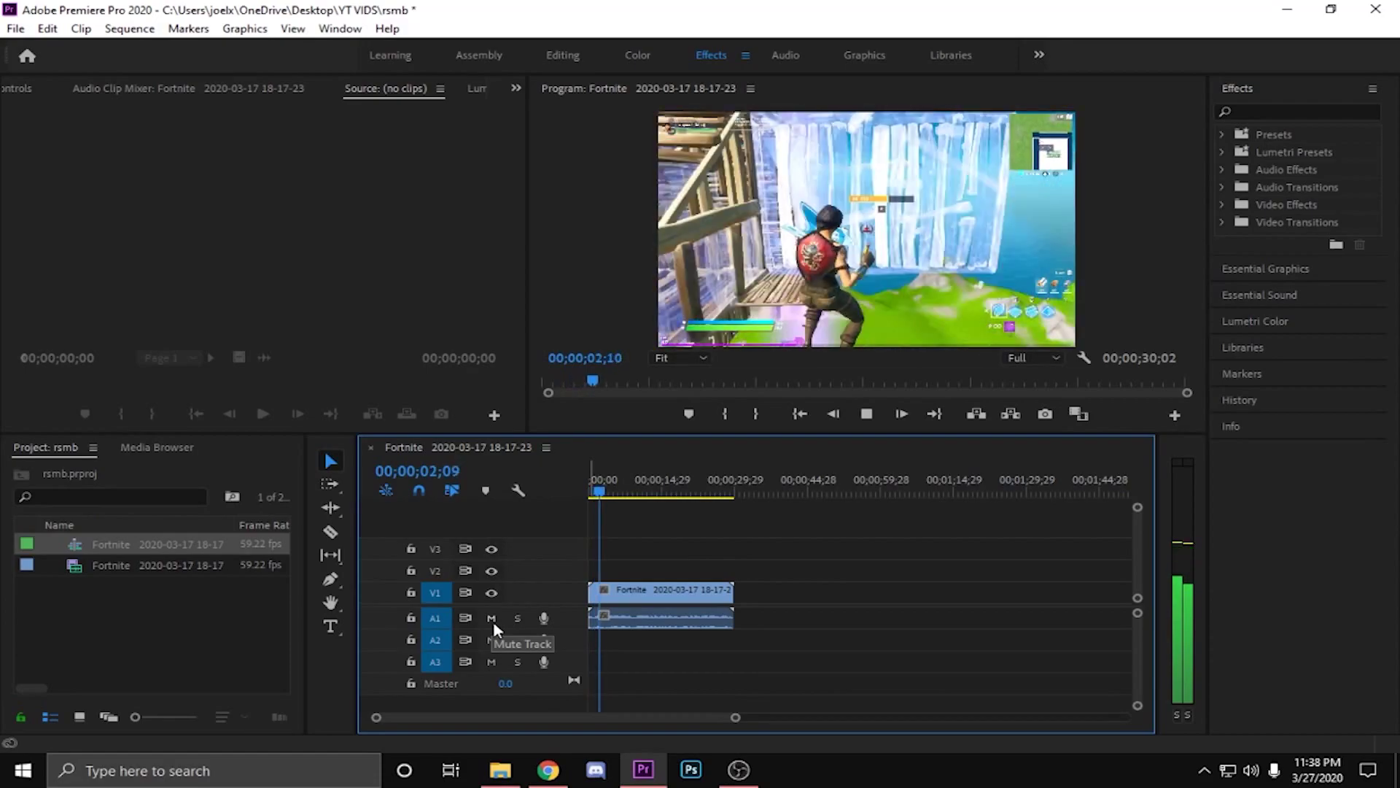
pyautogui.press('space')
pyautogui.click(492, 620)
pyautogui.press('space')
pyautogui.press('space')
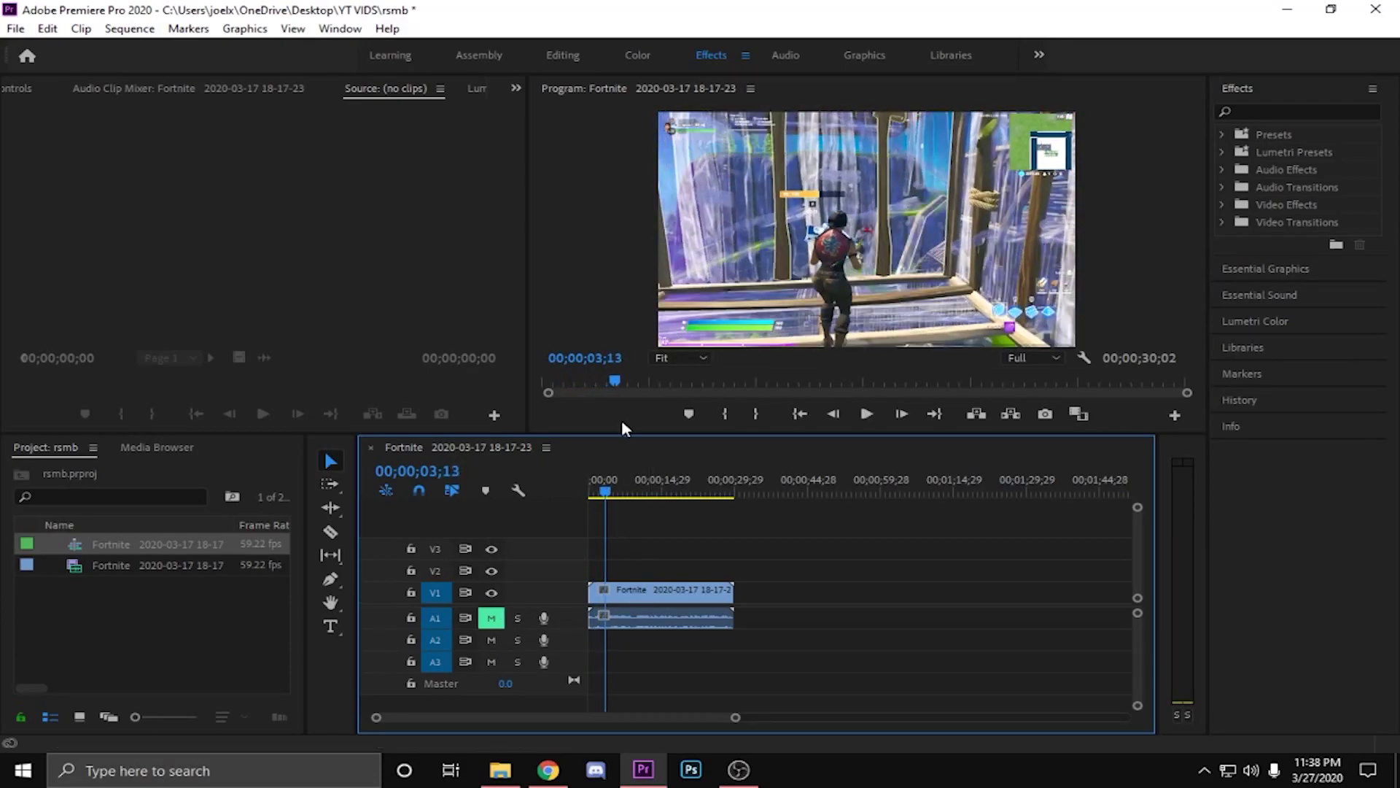
pyautogui.moveTo(602, 495); pyautogui.dragTo(587, 504)
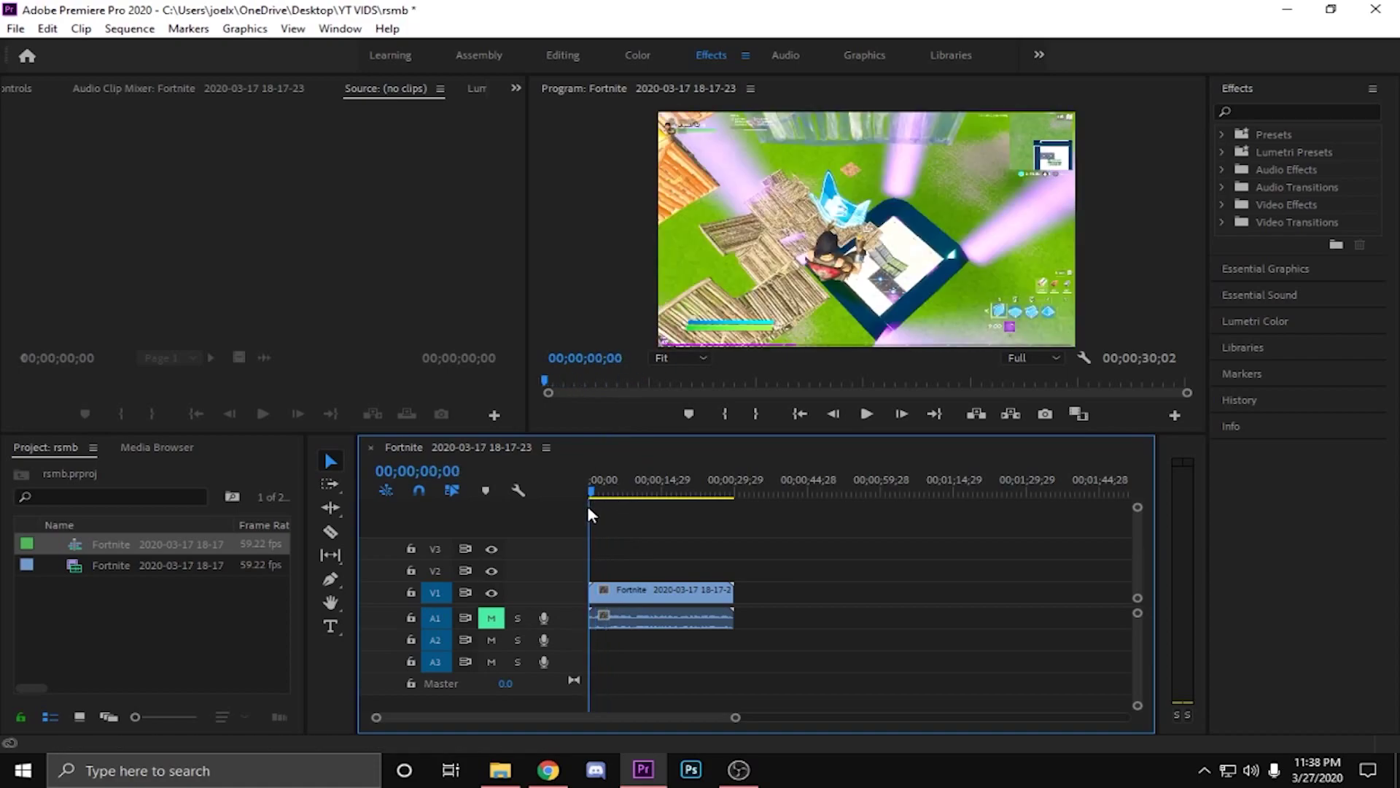
pyautogui.click(1292, 113)
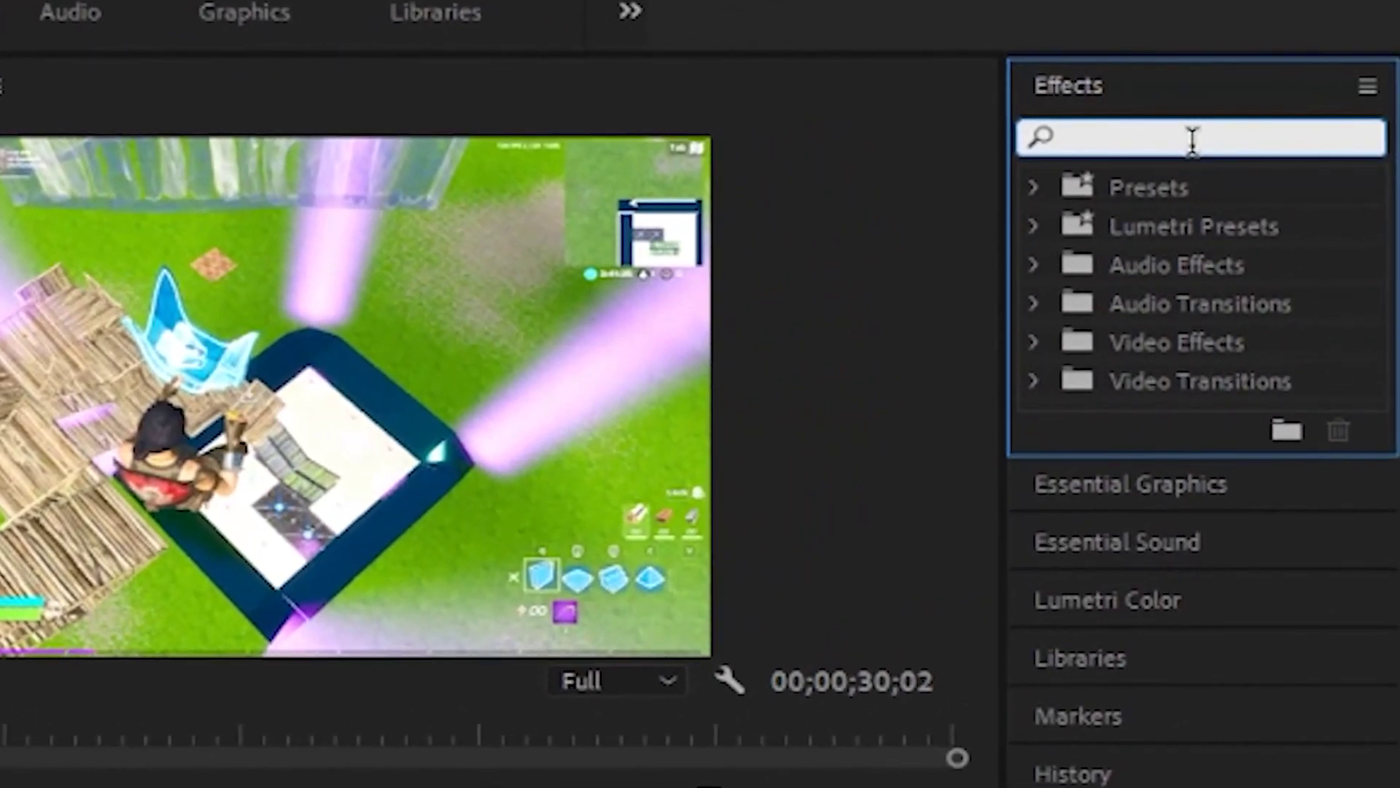
pyautogui.write('rs')
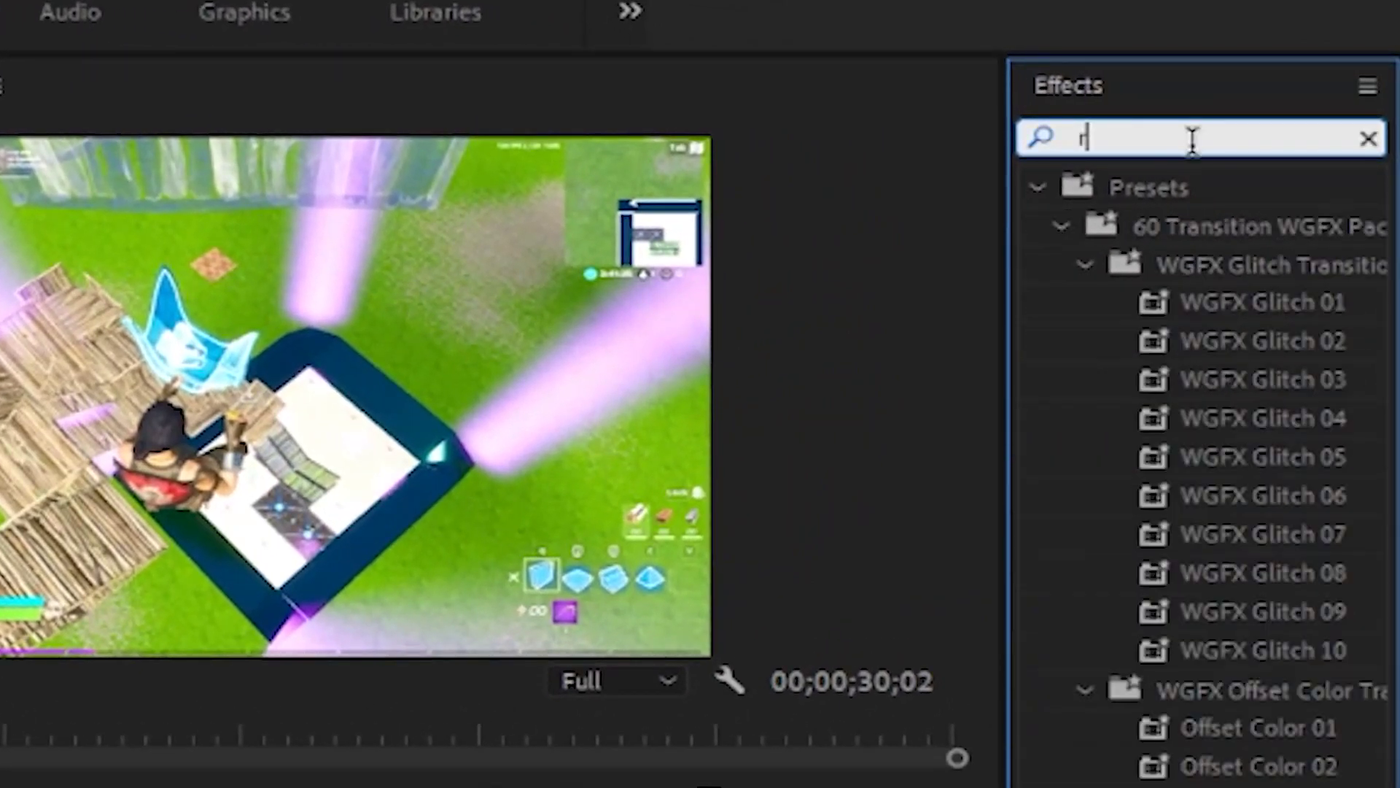
pyautogui.write('mb')
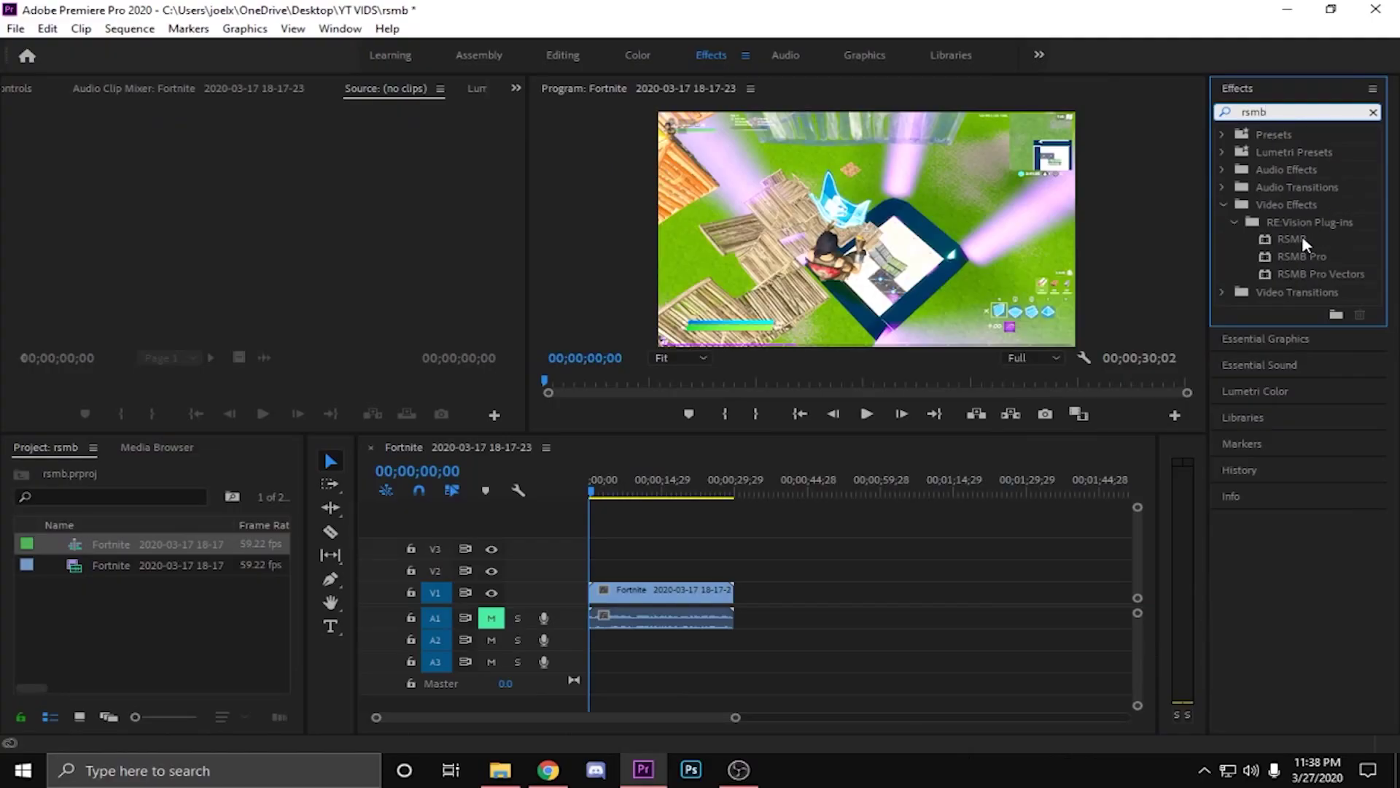
# Drop the RSMB effect from the rsmb results onto the Fortnite clip and preview the blur.
pyautogui.click(1302, 238)
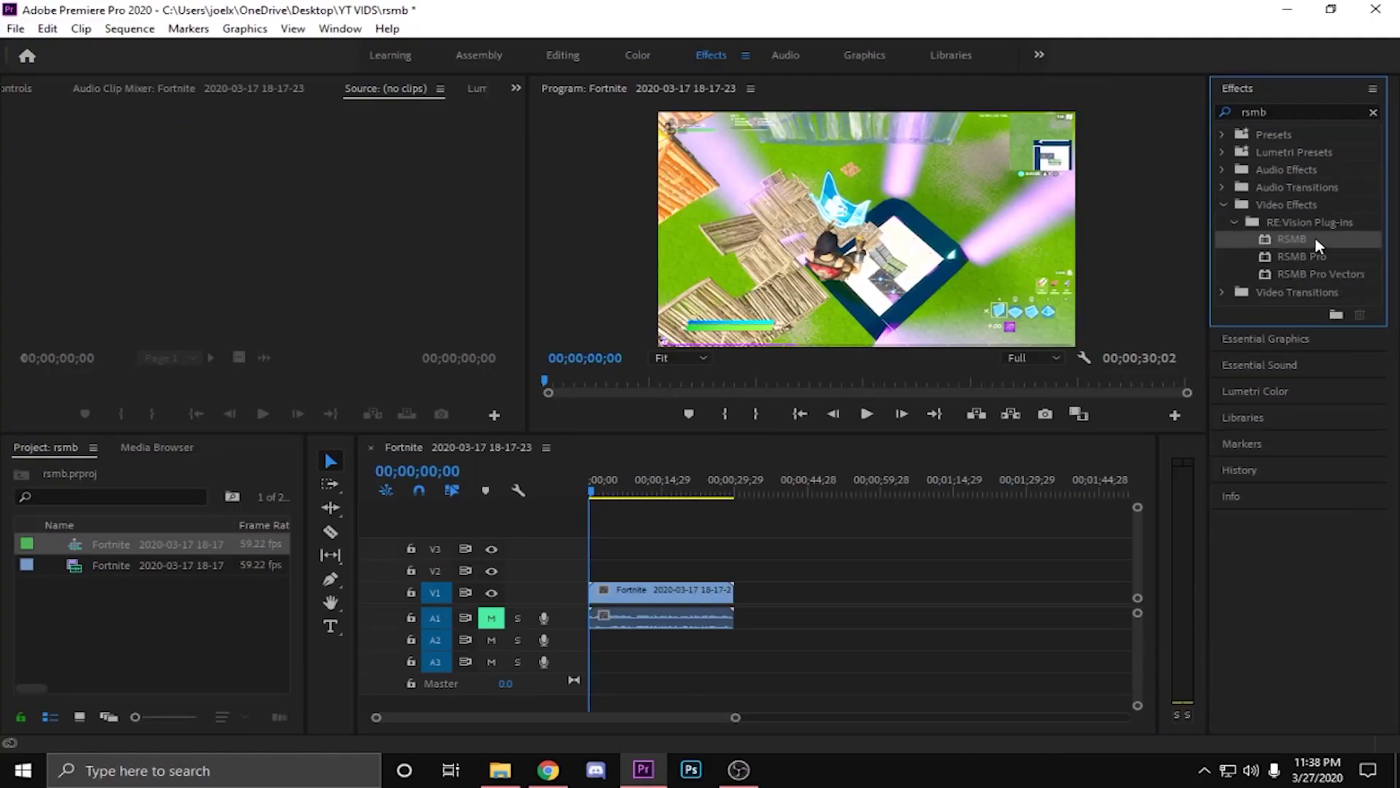
pyautogui.moveTo(1315, 238); pyautogui.dragTo(600, 595)
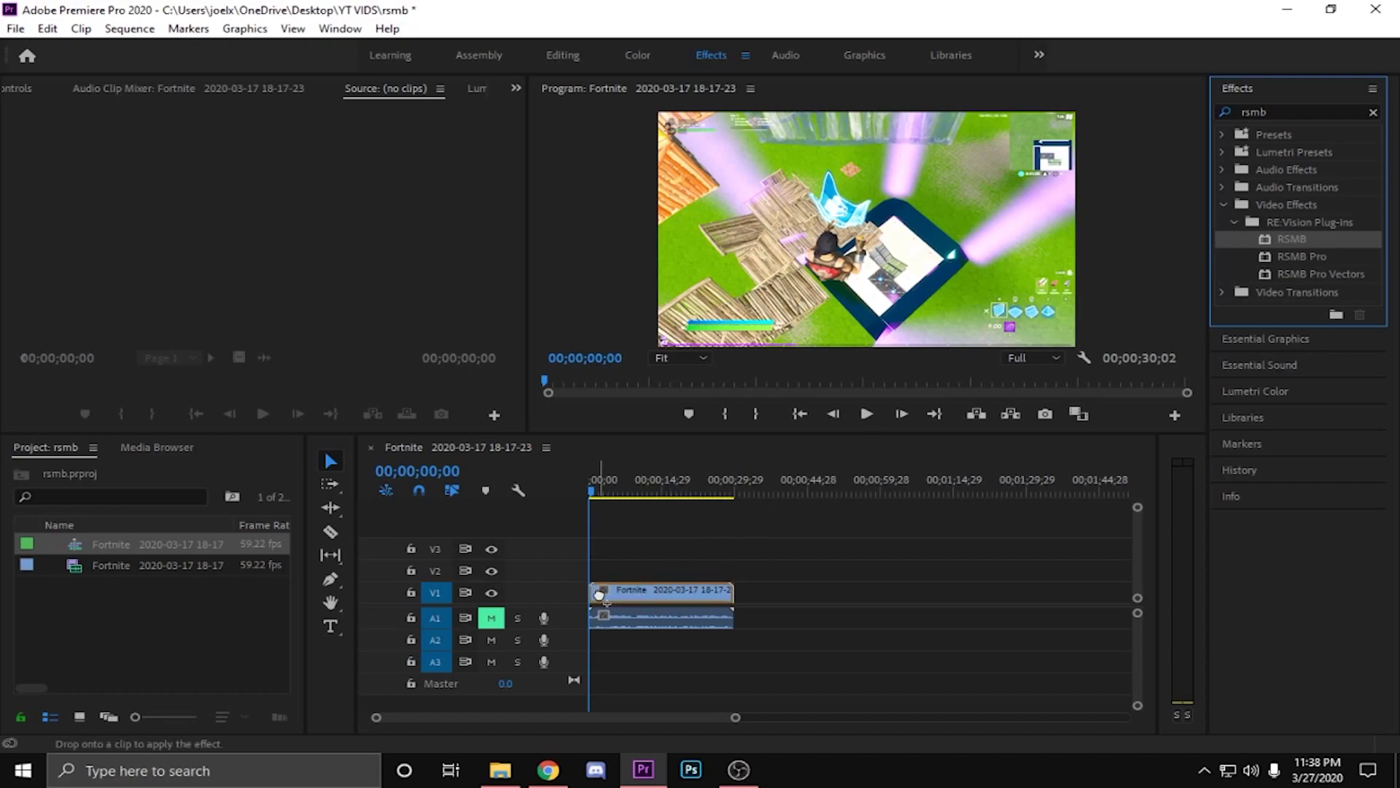
pyautogui.moveTo(600, 594); pyautogui.dragTo(604, 596)
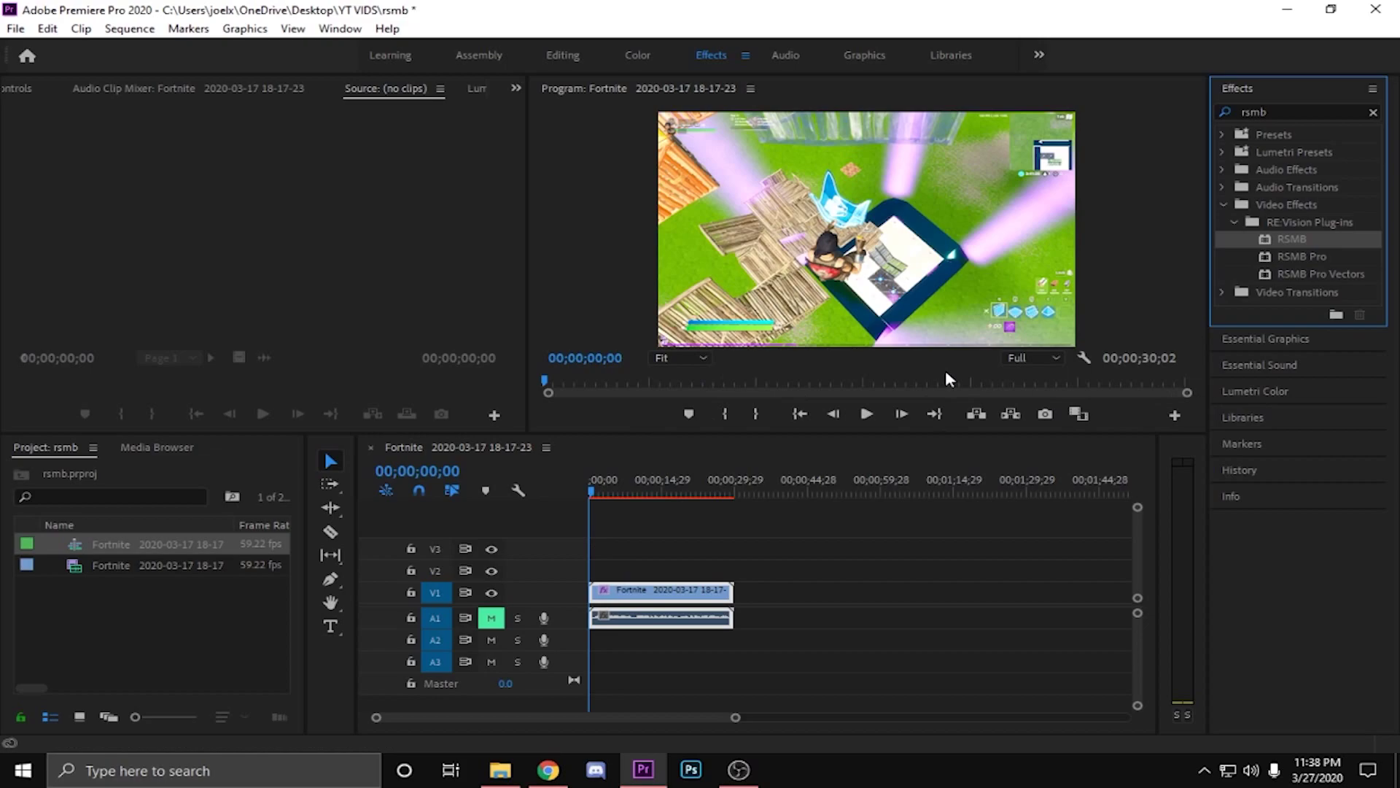
pyautogui.press('space')
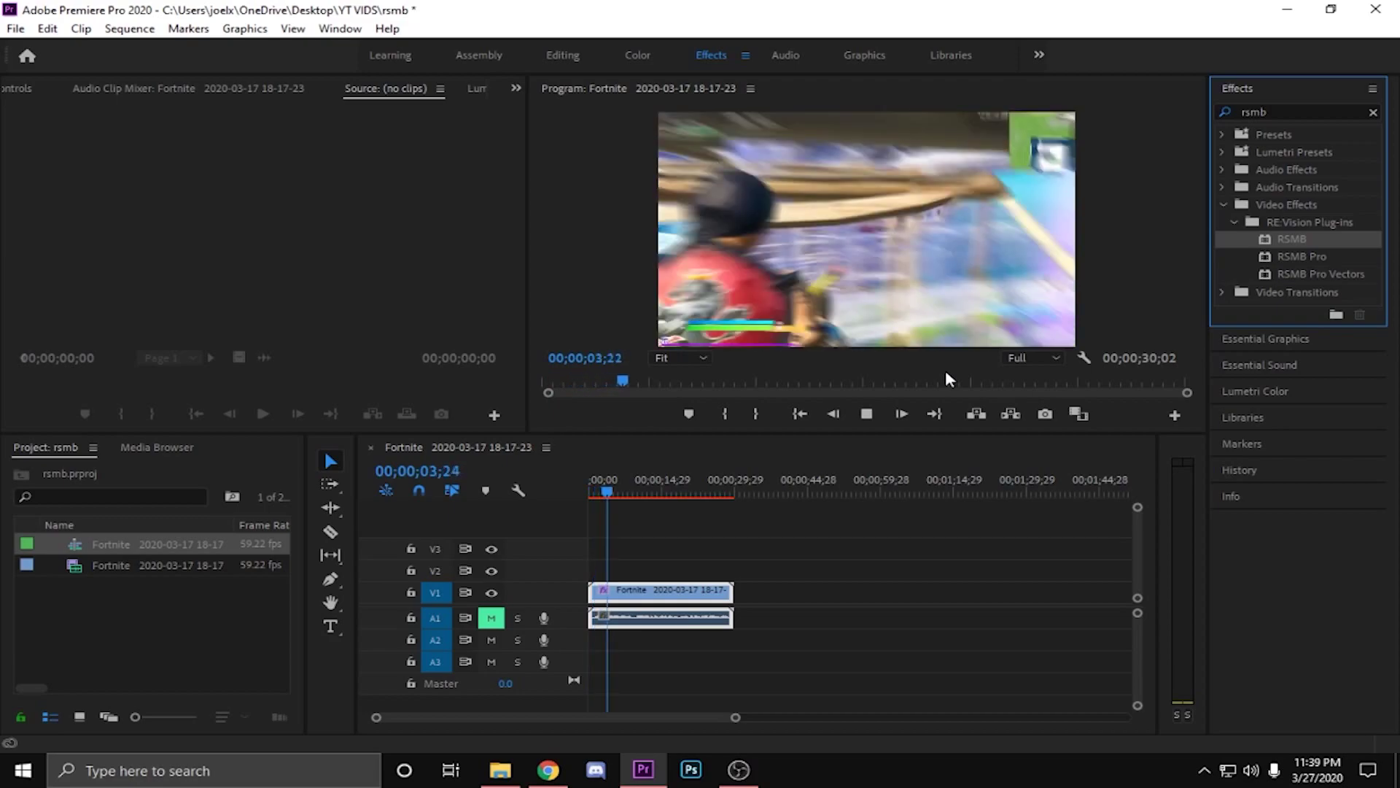
pyautogui.press('space')
pyautogui.moveTo(608, 488); pyautogui.dragTo(568, 503)
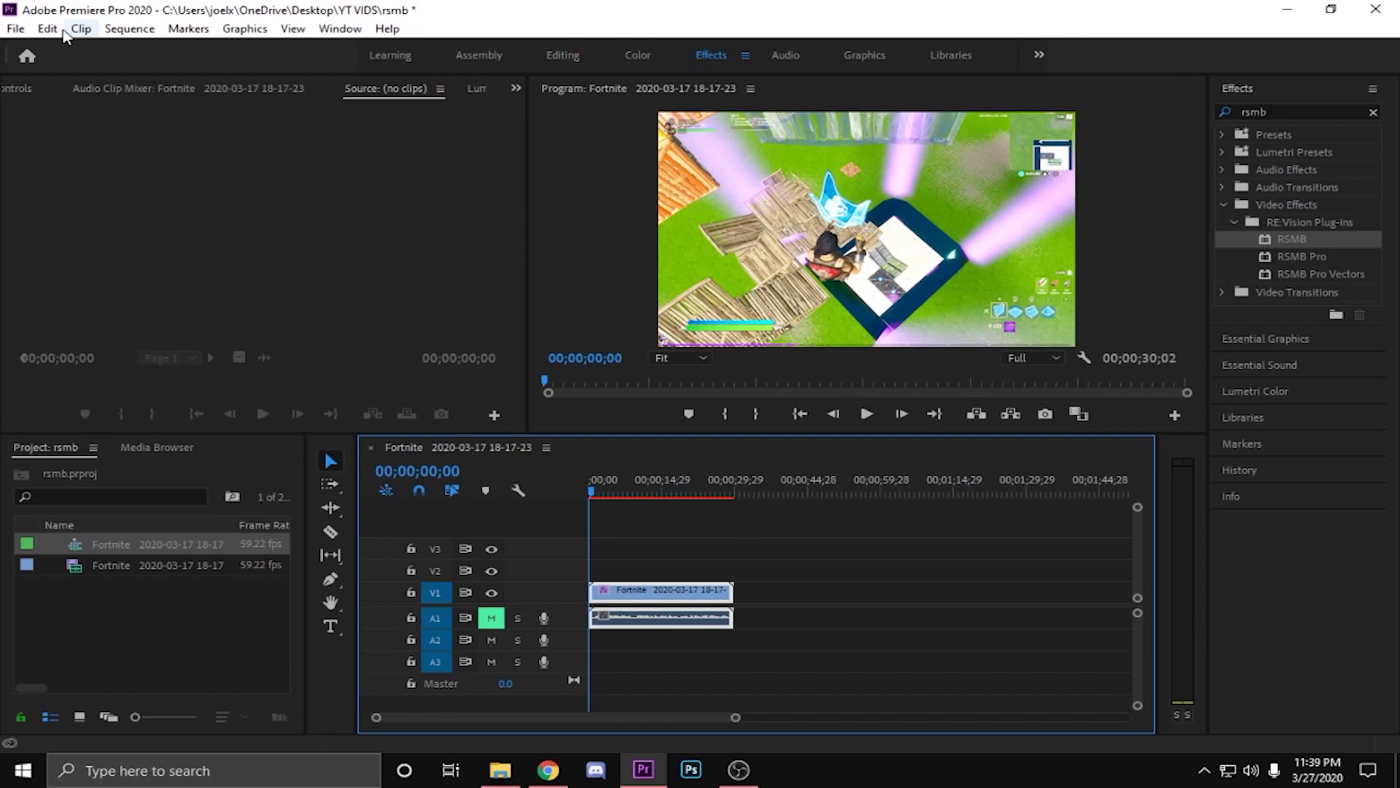
# Export the sequence as H.264 using the YouTube 720p HD preset.
pyautogui.click(17, 29)
pyautogui.moveTo(50, 534)
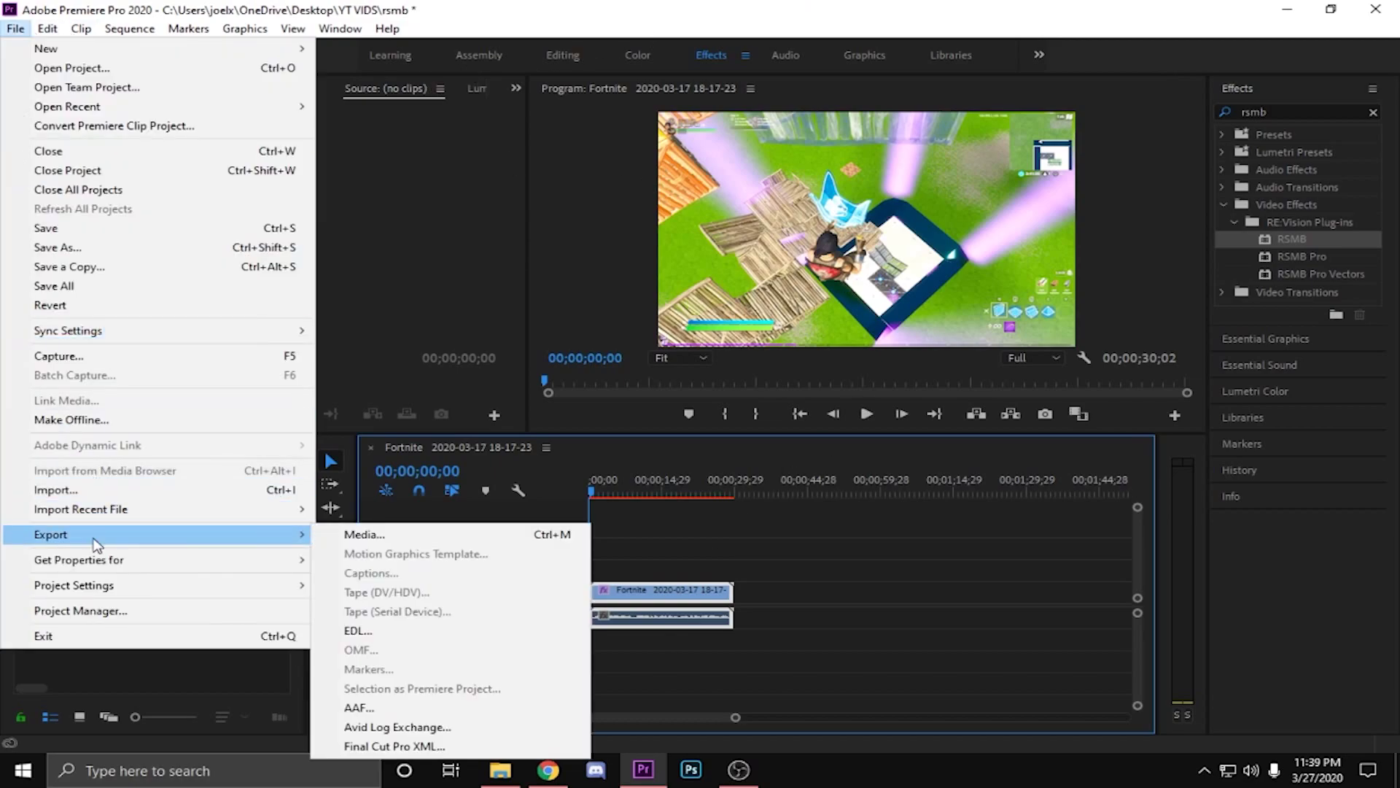
pyautogui.click(438, 536)
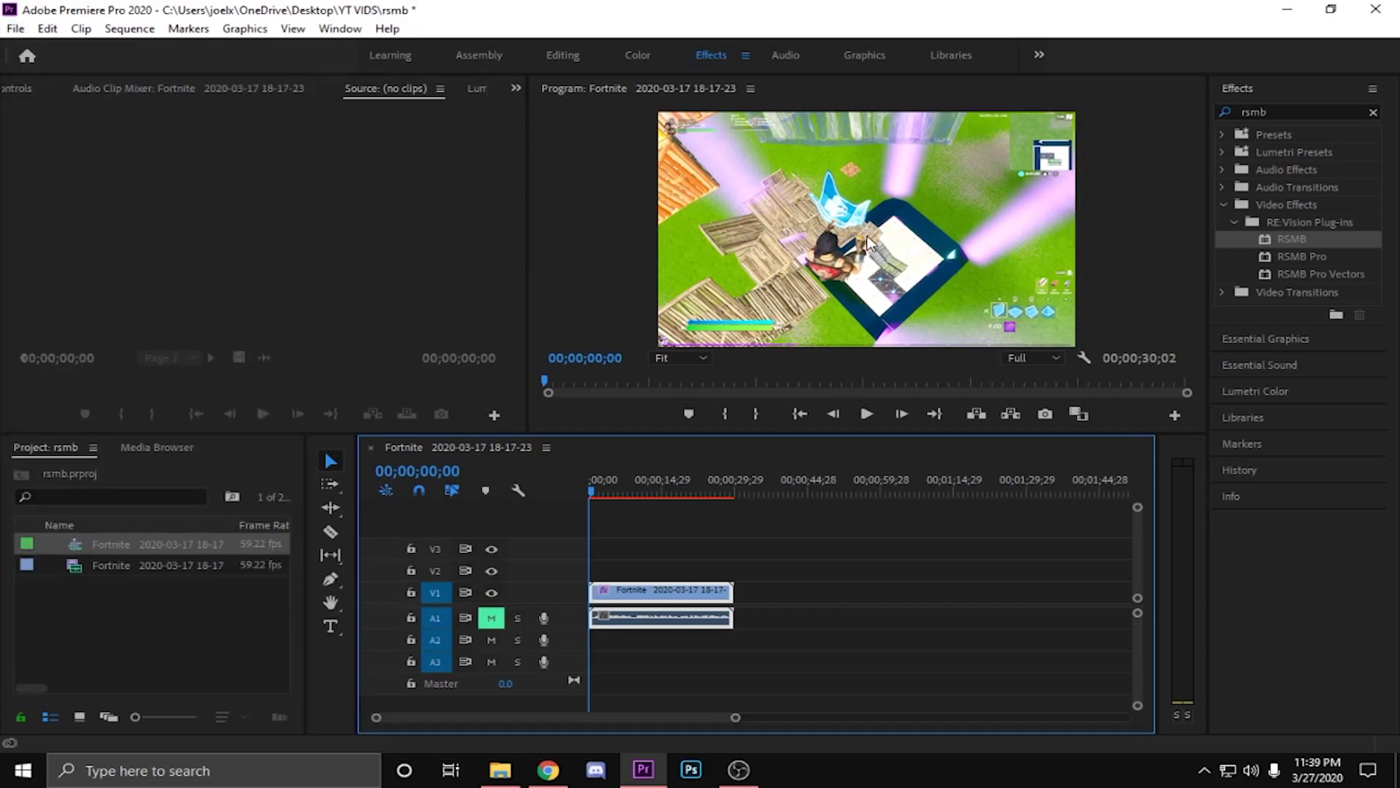
pyautogui.click(1028, 132)
pyautogui.scroll(-5, 1007, 585)
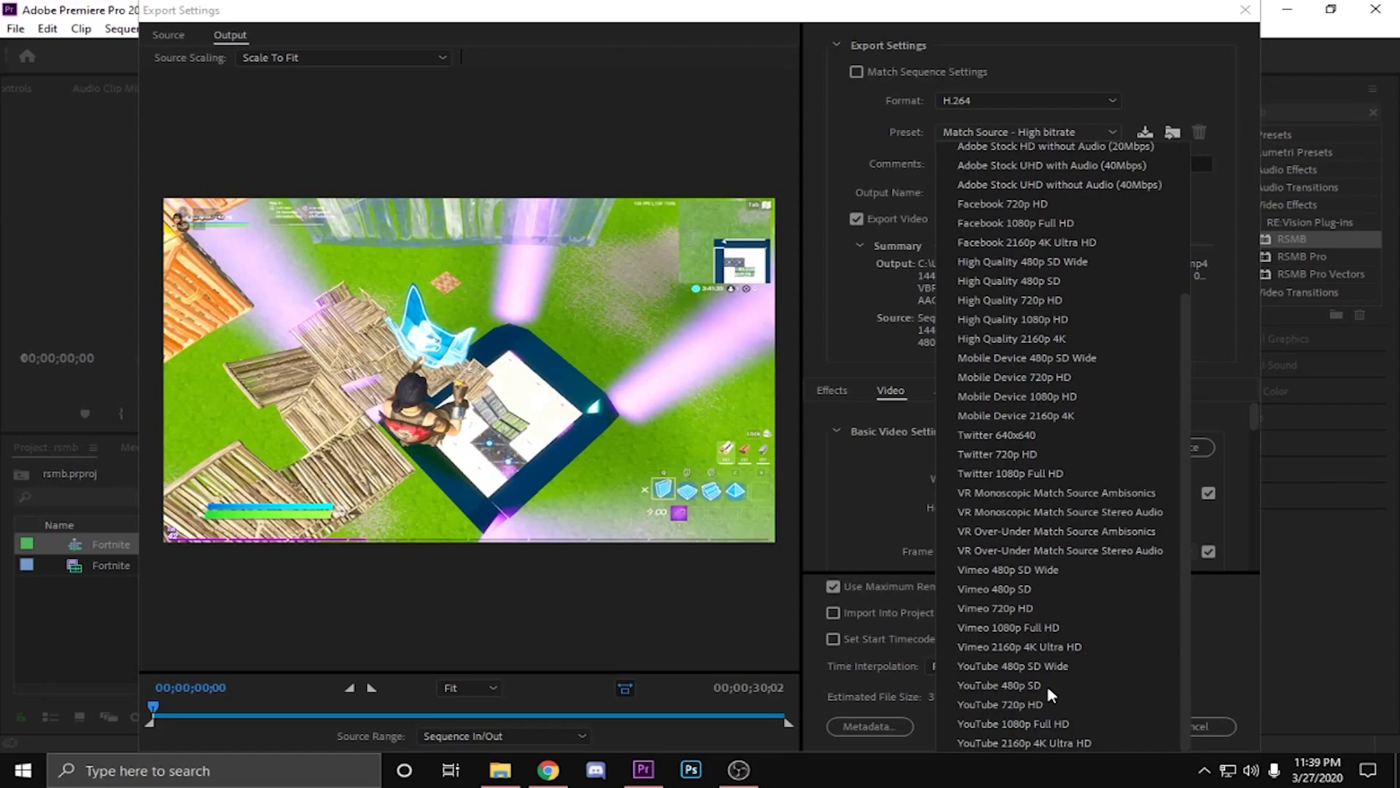
pyautogui.click(1028, 723)
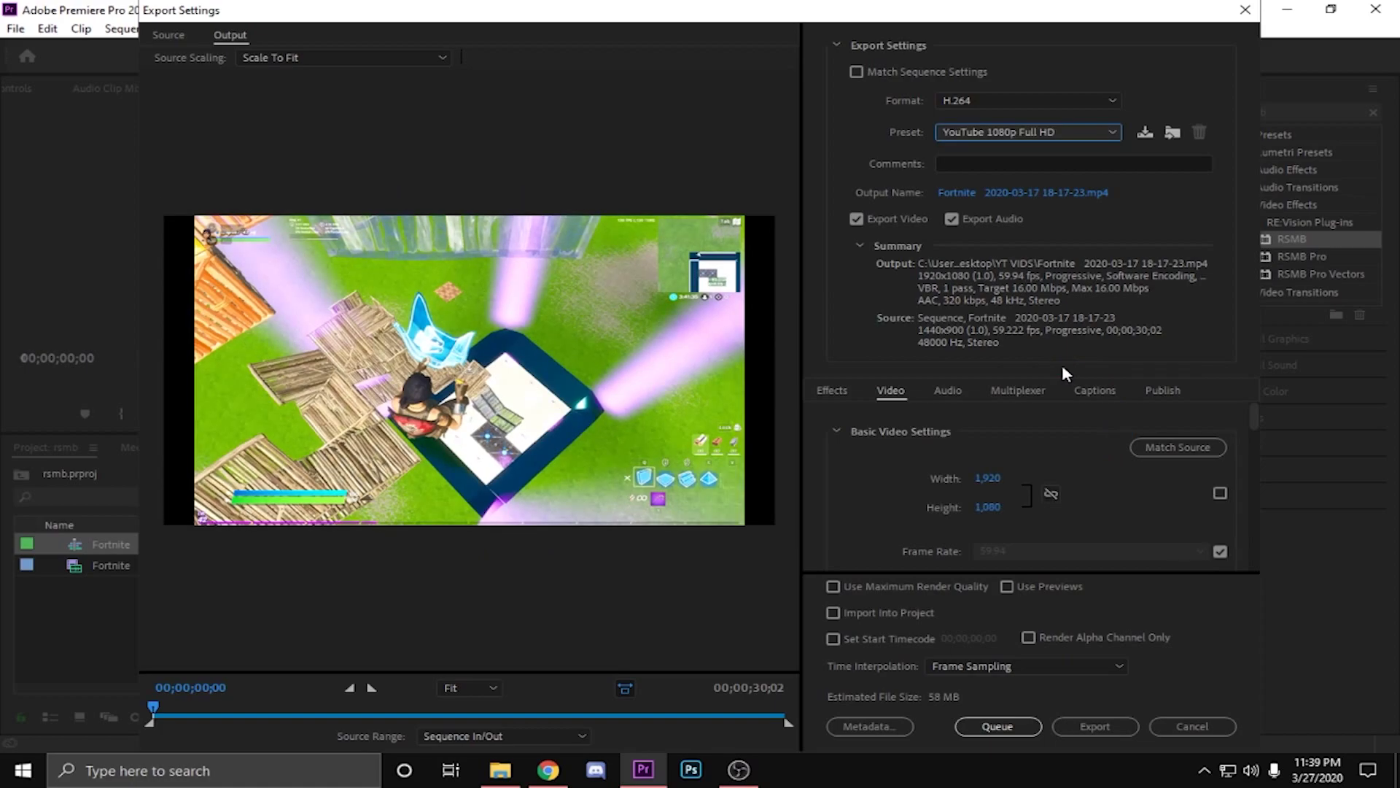
pyautogui.click(1043, 139)
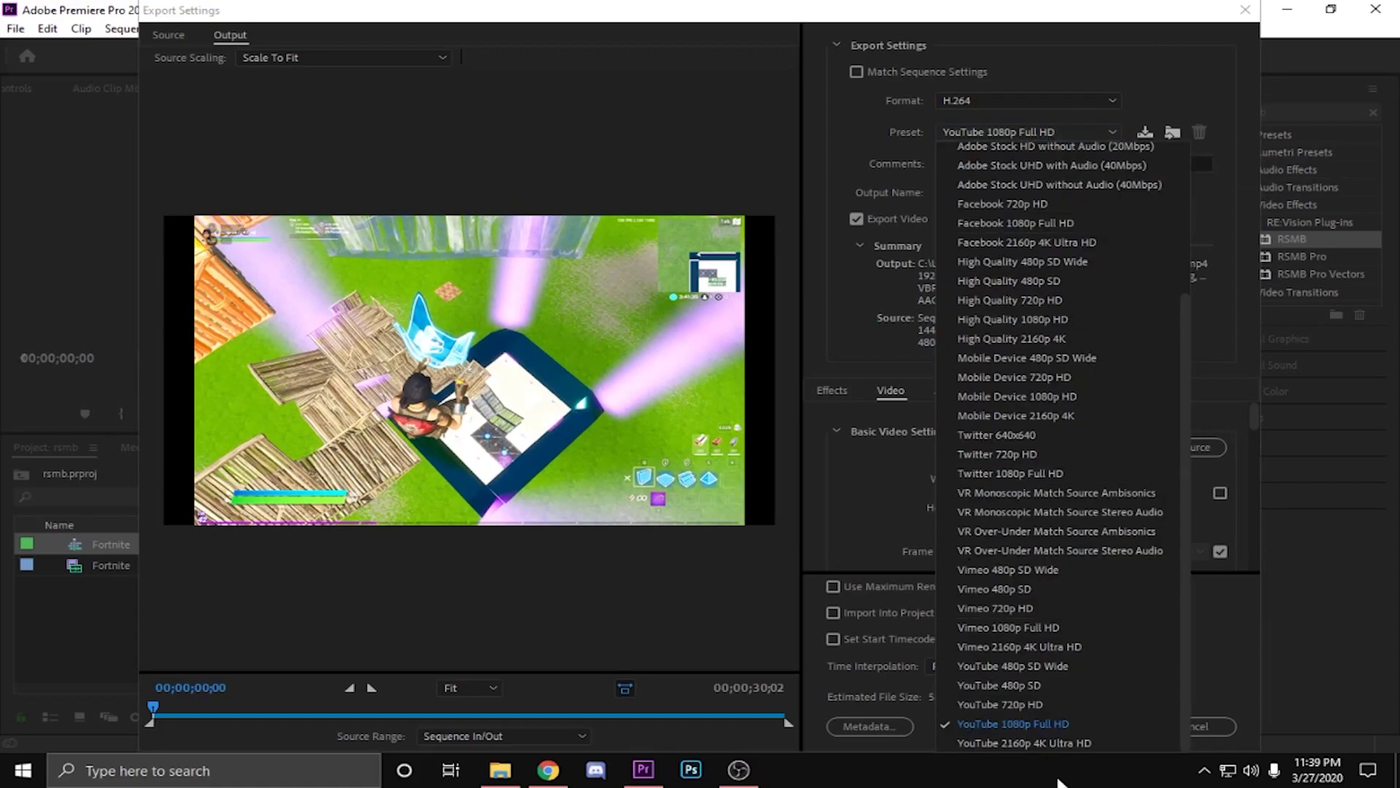
pyautogui.click(1054, 711)
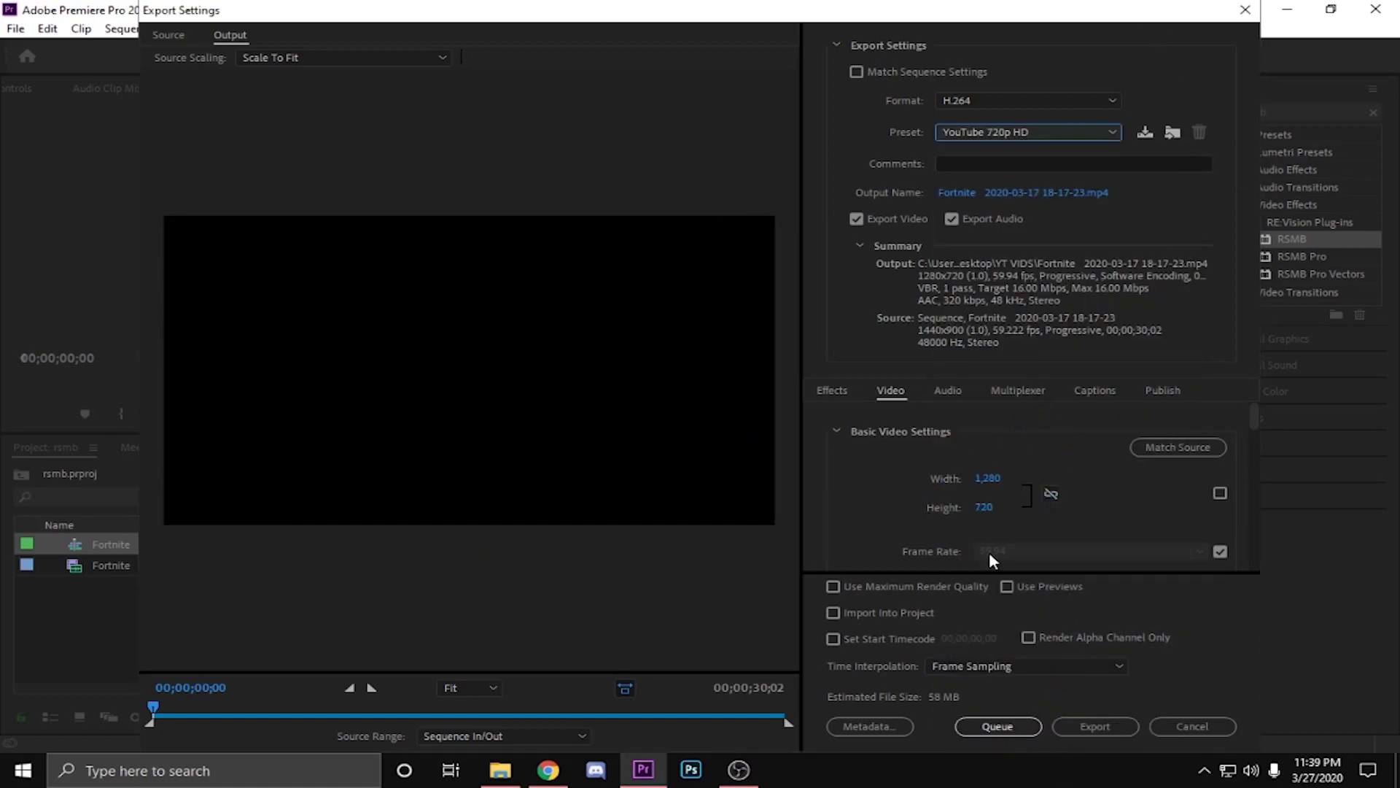
pyautogui.scroll(-1, 1032, 491)
pyautogui.scroll(-1, 1032, 490)
pyautogui.scroll(1, 1021, 492)
pyautogui.scroll(-1, 1057, 563)
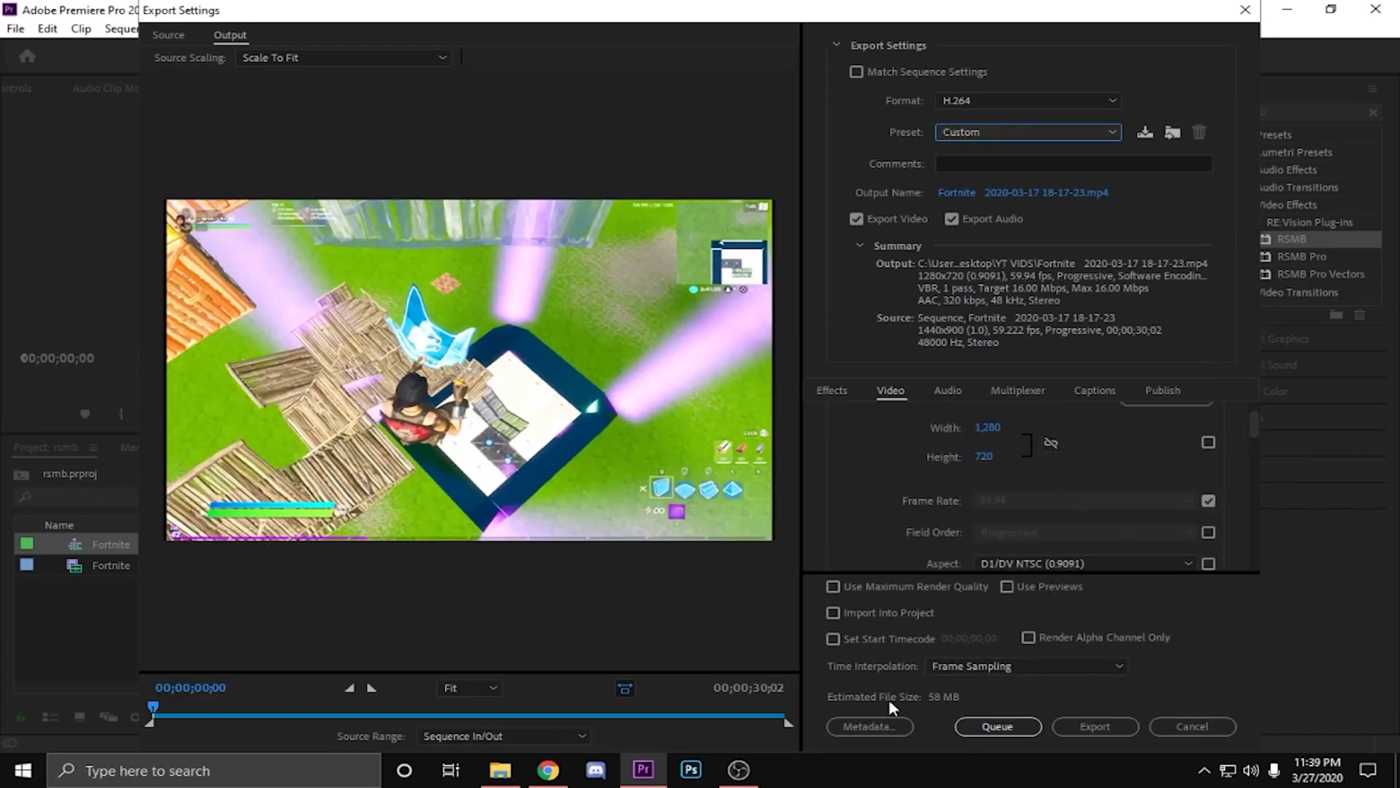
pyautogui.click(1094, 726)
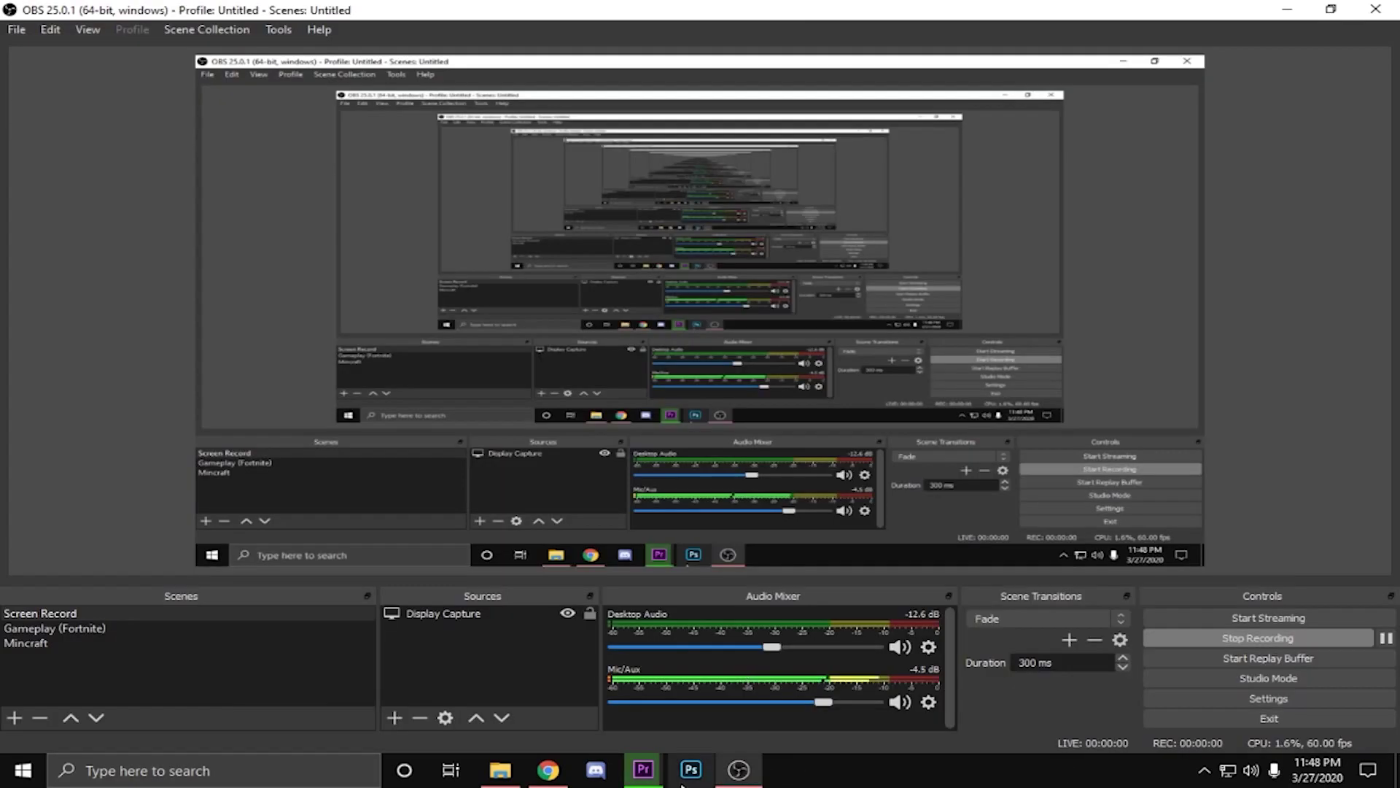
# Click twice along the bottom of the screen while the 720p export keeps encoding.
pyautogui.click(739, 769)
pyautogui.click(645, 769)
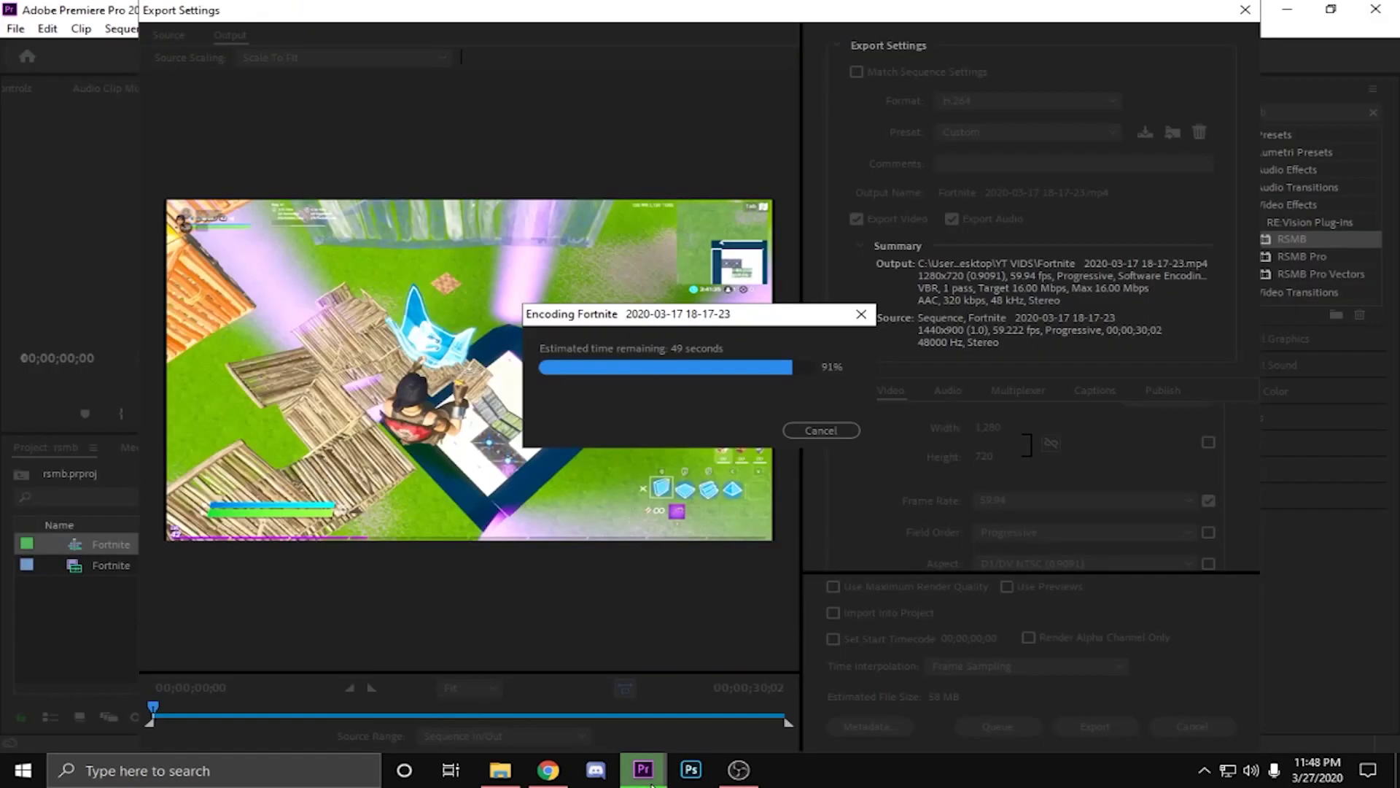